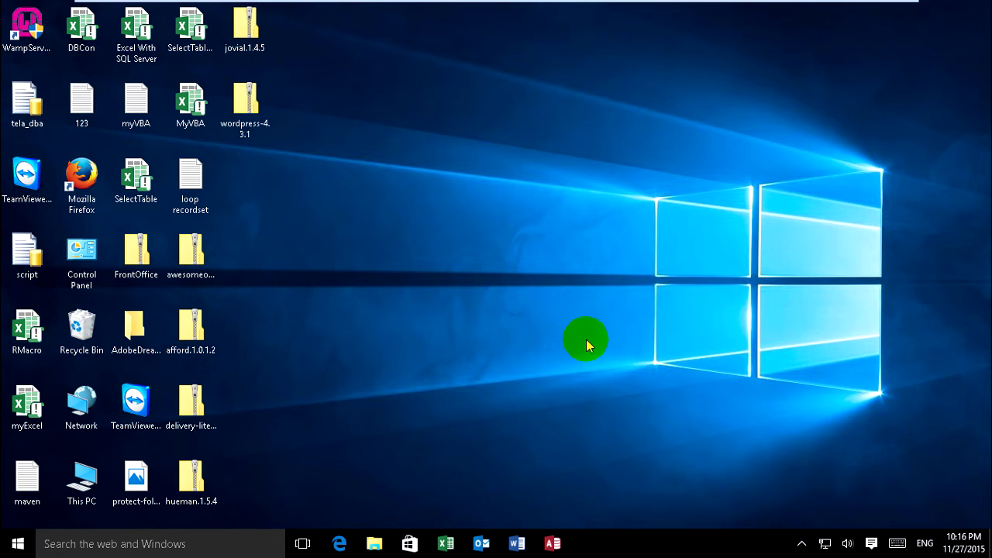
Launch Microsoft Outlook from its taskbar icon
click(482, 545)
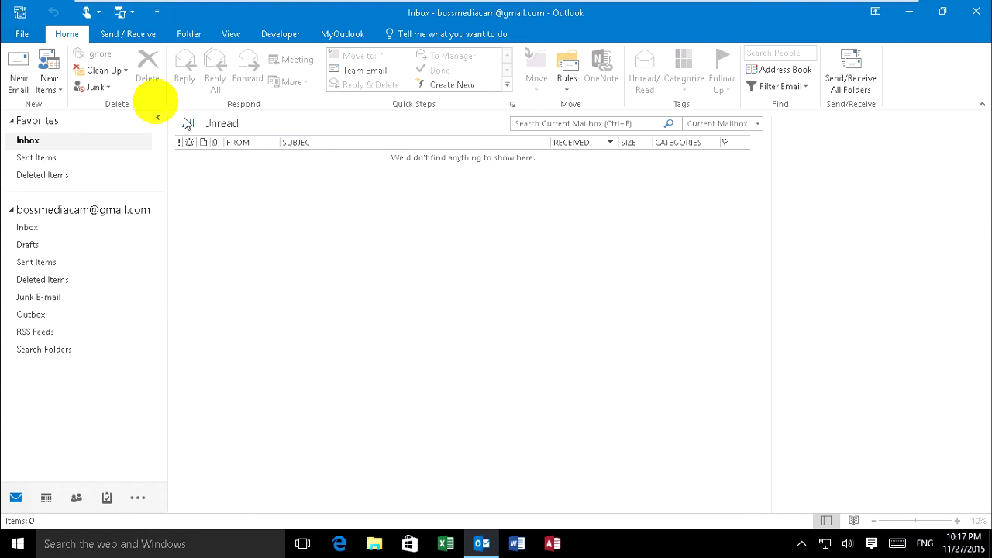
Open Account Settings from the File Info page and view the Data Files list
click(22, 33)
click(178, 194)
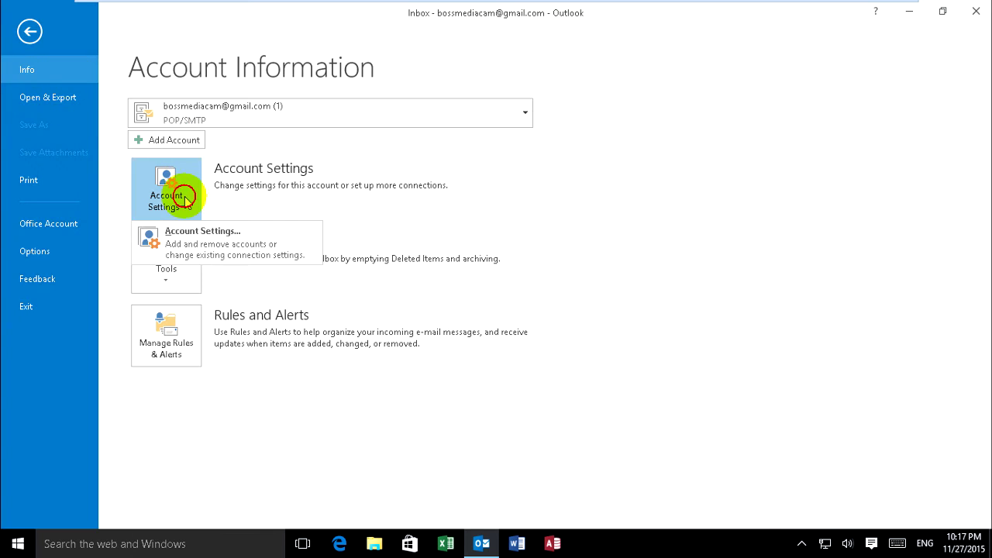
click(193, 240)
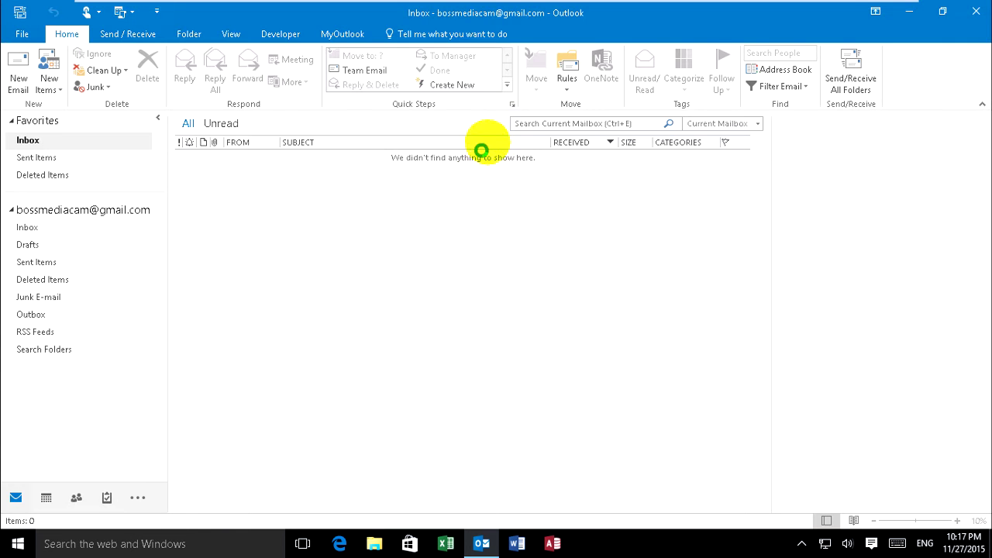
drag(478, 91, 504, 110)
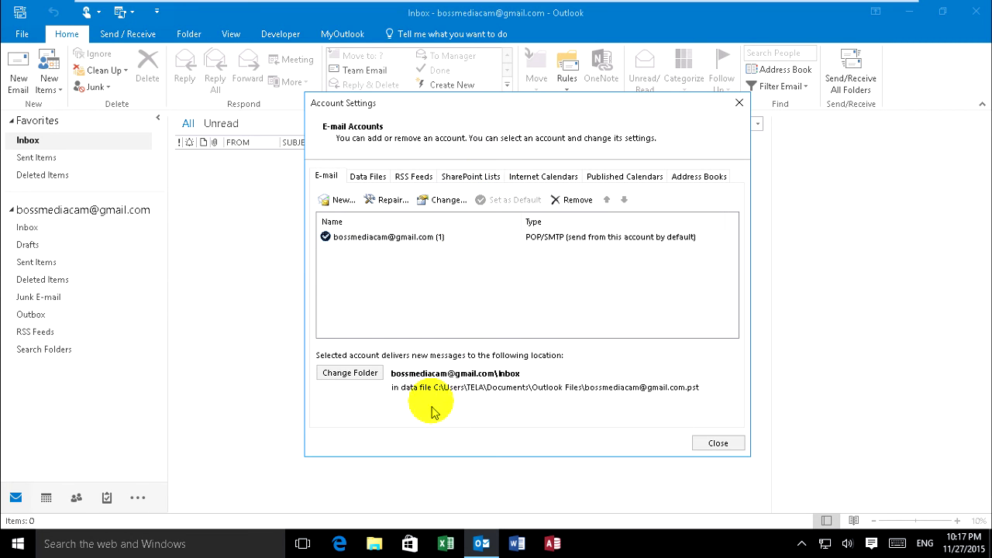
drag(442, 387, 720, 389)
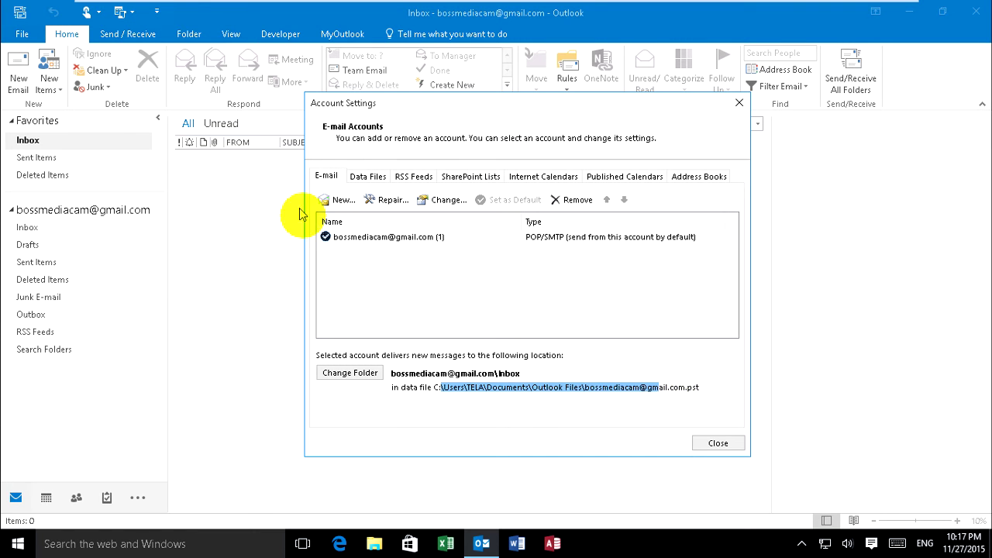
click(465, 389)
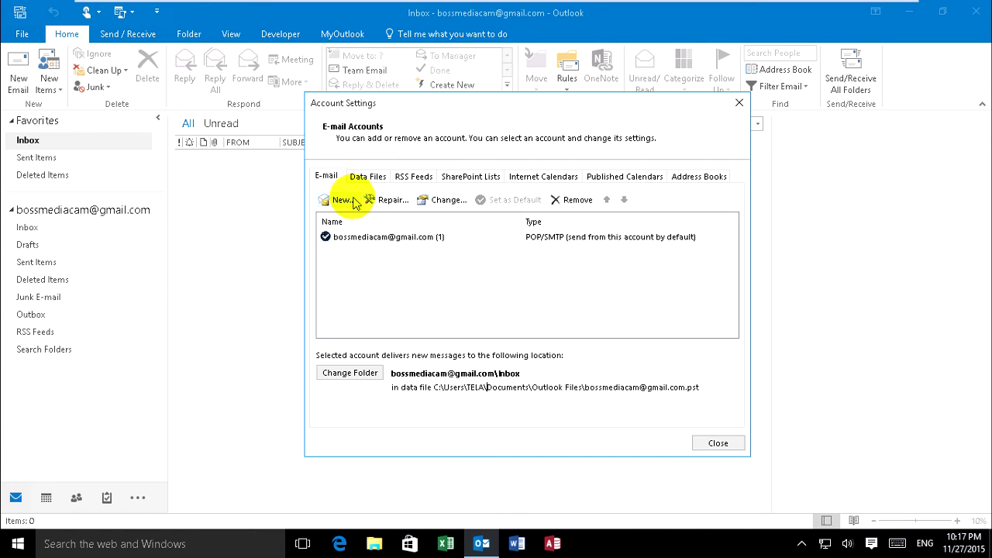
click(387, 237)
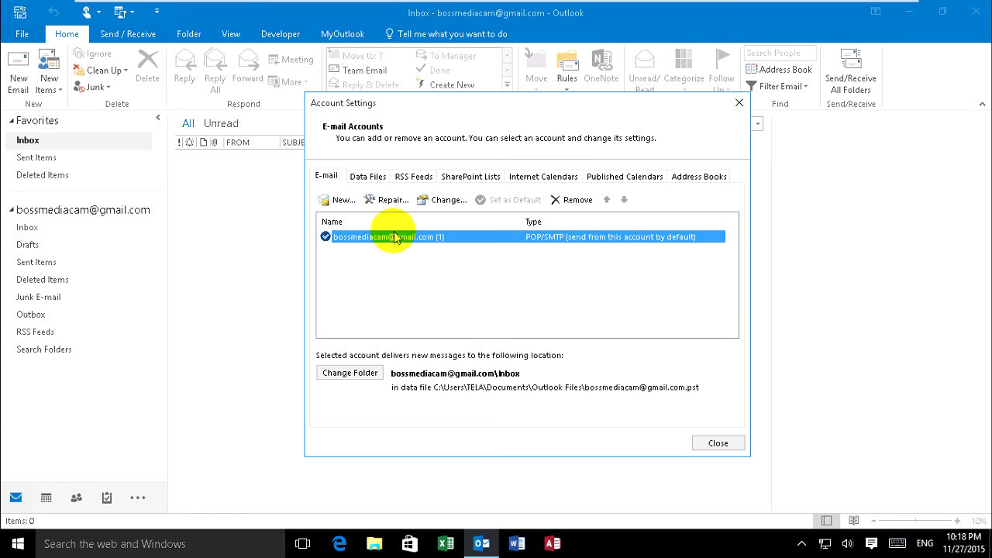
click(367, 176)
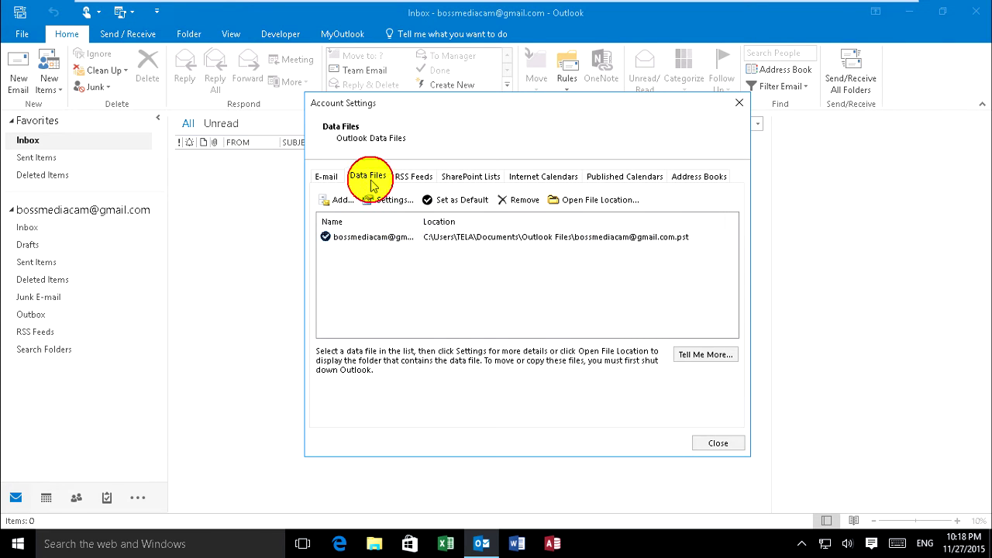
Copy the full path of the account's .pst data file, then close Account Settings
double_click(461, 237)
drag(387, 274, 460, 280)
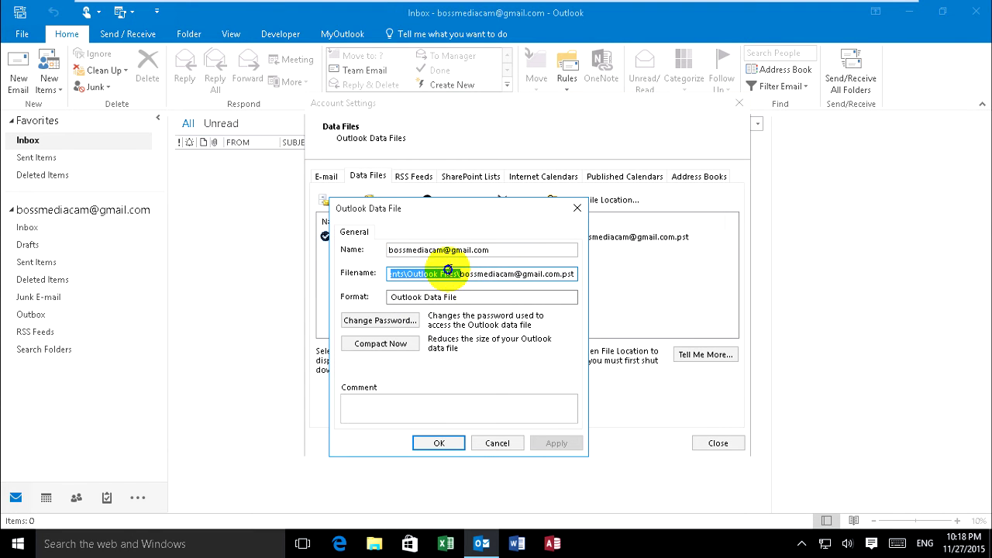
right_click(448, 271)
click(392, 317)
click(435, 444)
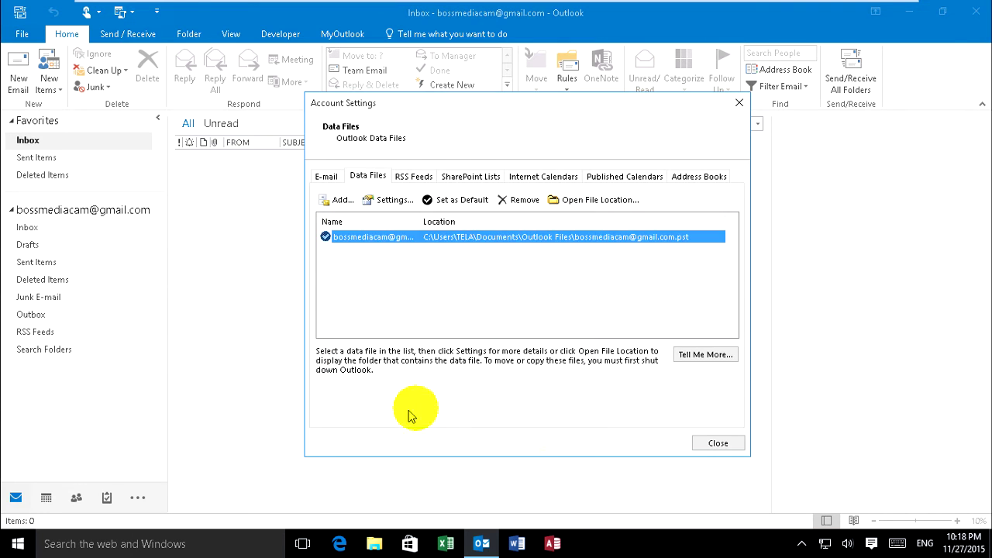
click(718, 443)
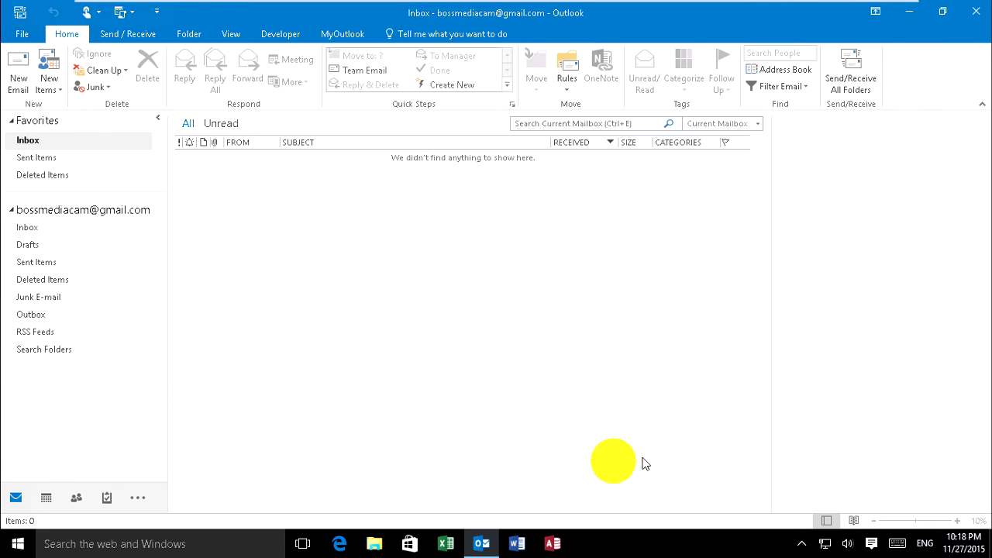
Open File Explorer at the copied Outlook data file folder location
click(373, 544)
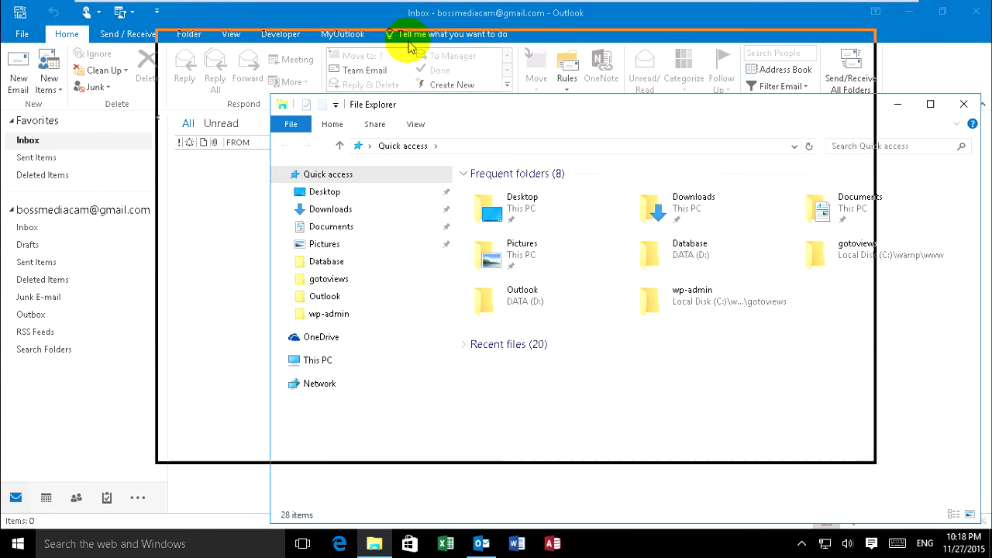
right_click(406, 81)
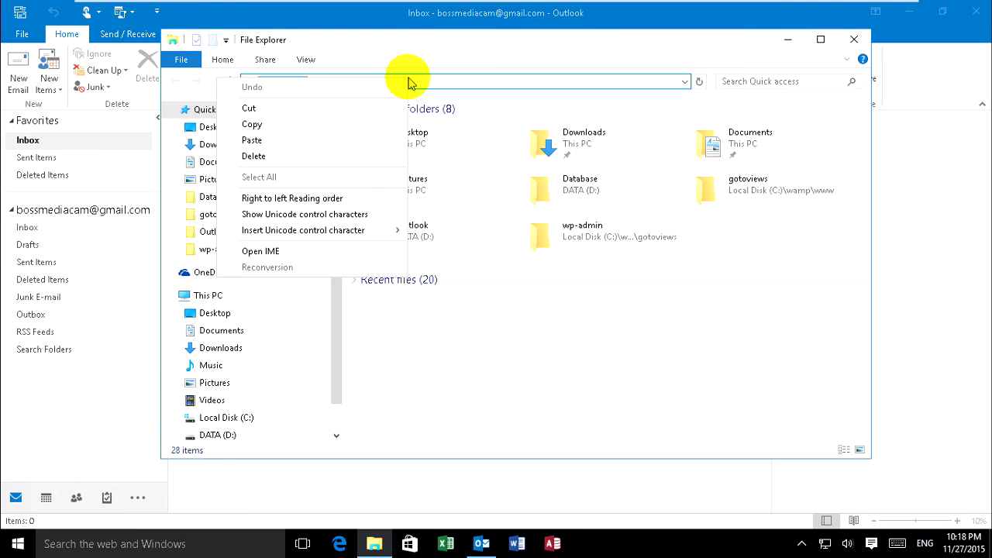
click(326, 140)
key(Return)
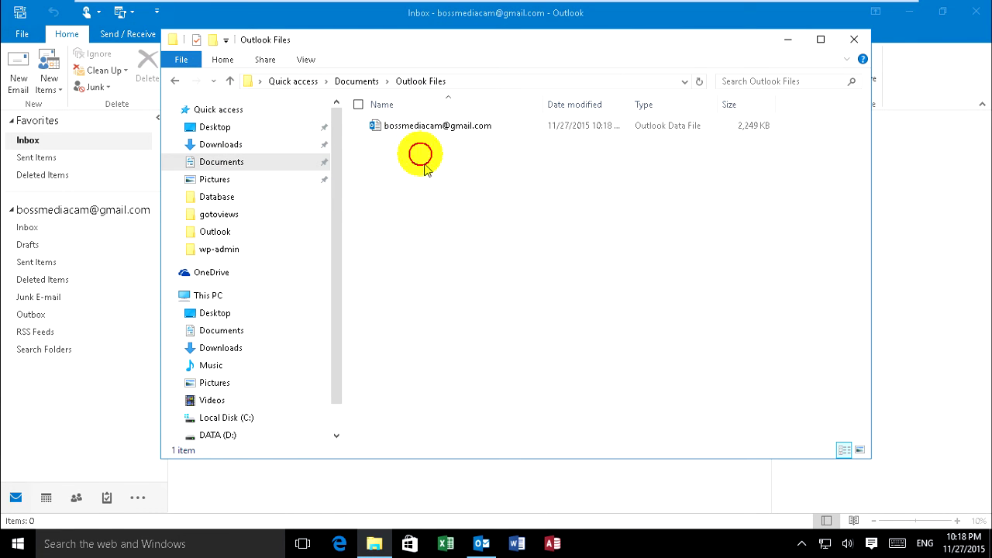
Cut the Outlook data file and paste it into the Outlook folder on DATA (D:)
click(410, 125)
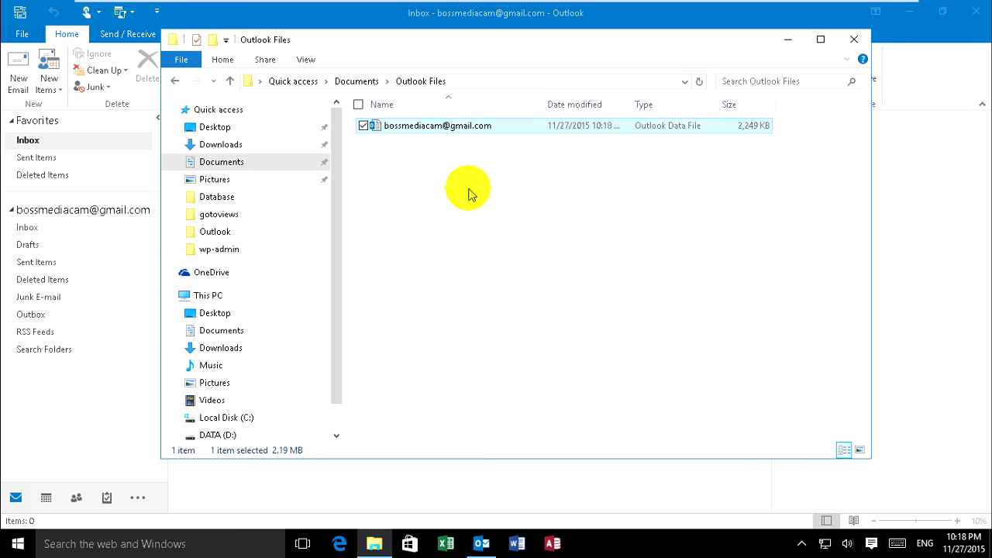
right_click(426, 129)
click(310, 238)
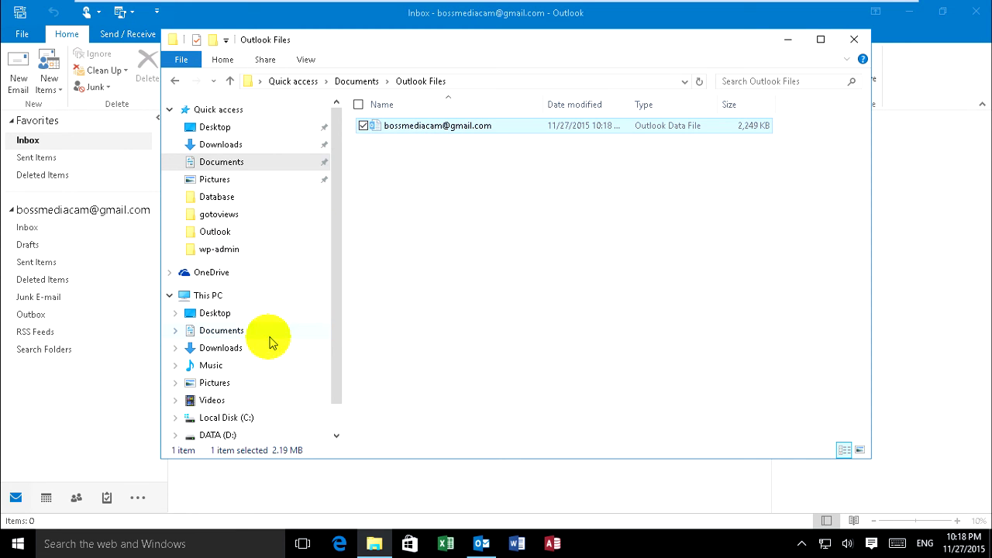
click(211, 295)
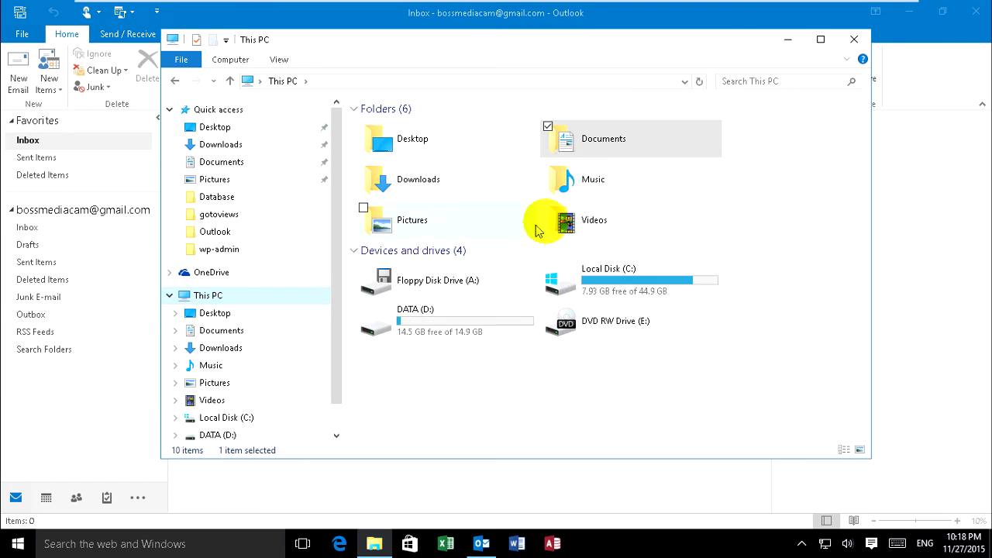
click(482, 332)
double_click(482, 332)
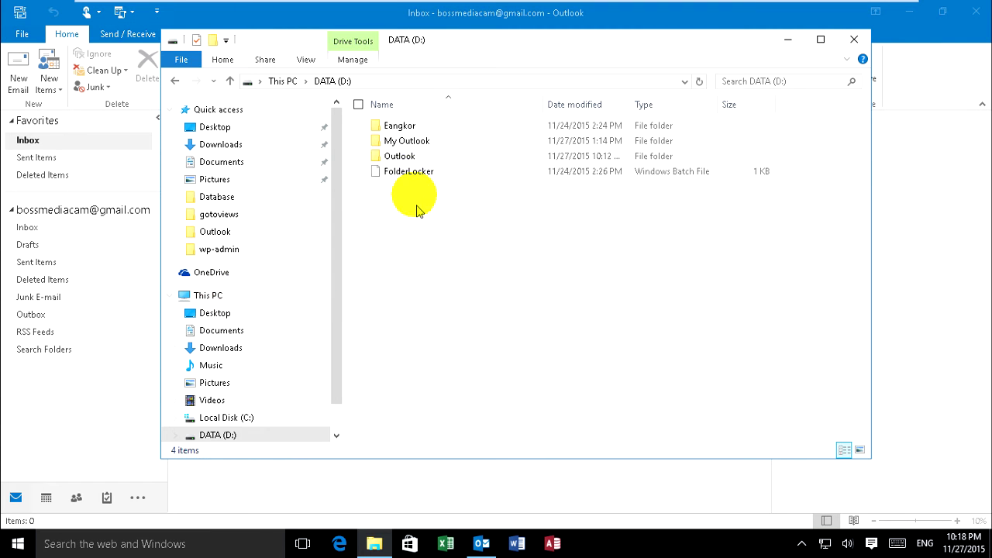
double_click(405, 159)
right_click(406, 179)
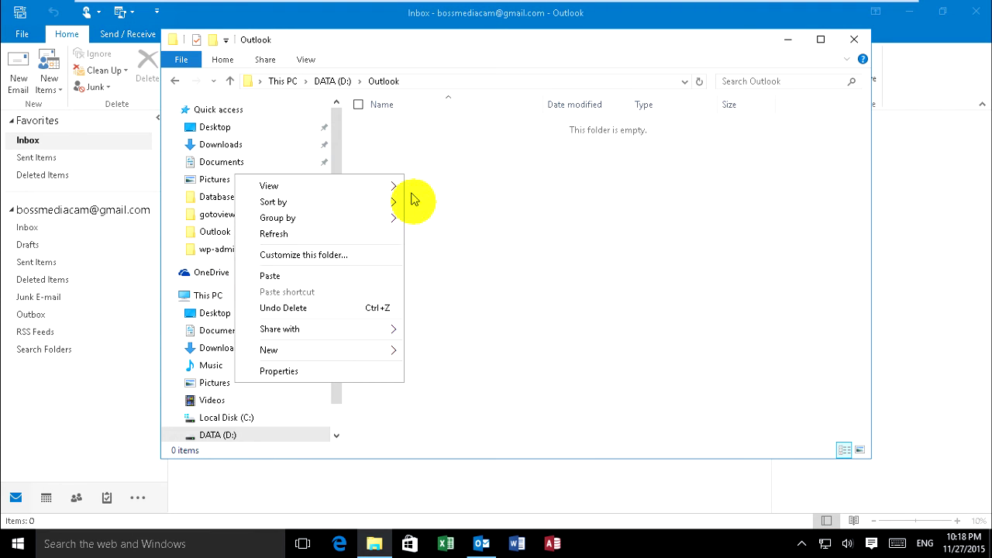
click(358, 257)
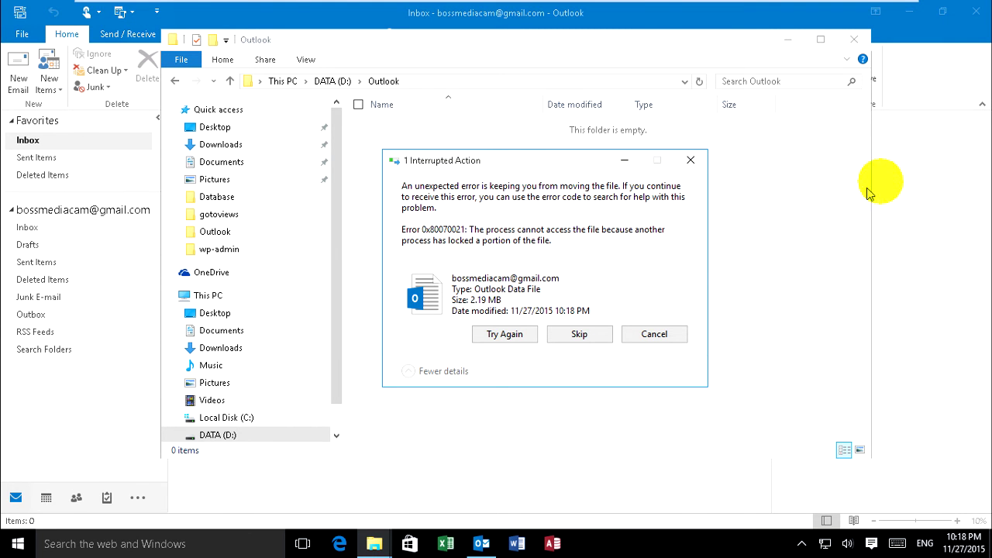
Close Outlook, retry the move to D:\Outlook, then close File Explorer
click(950, 208)
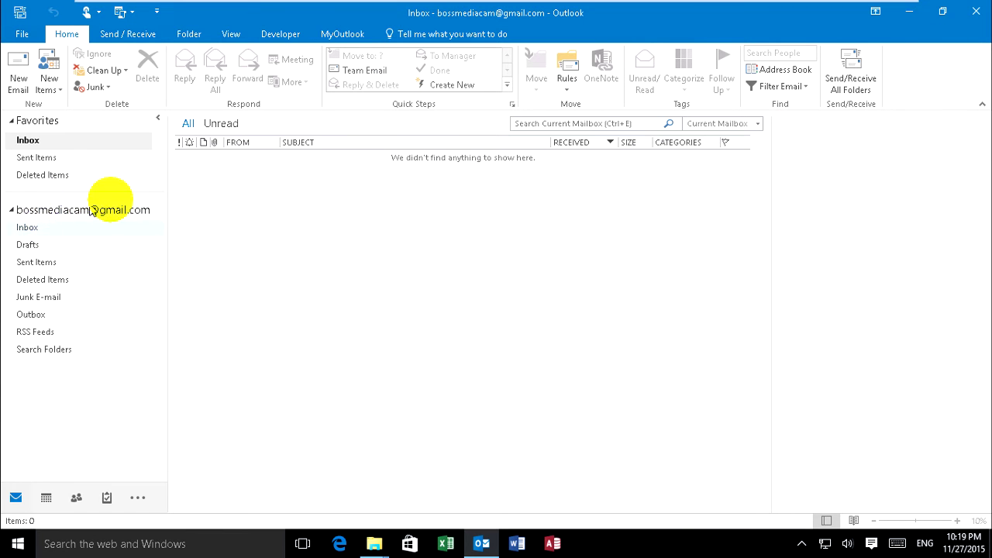
click(975, 17)
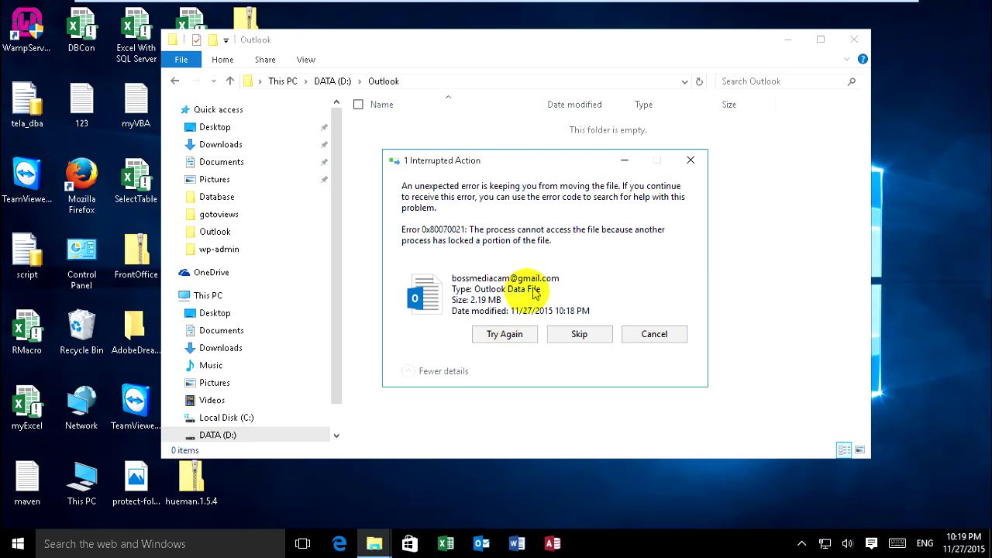
click(451, 335)
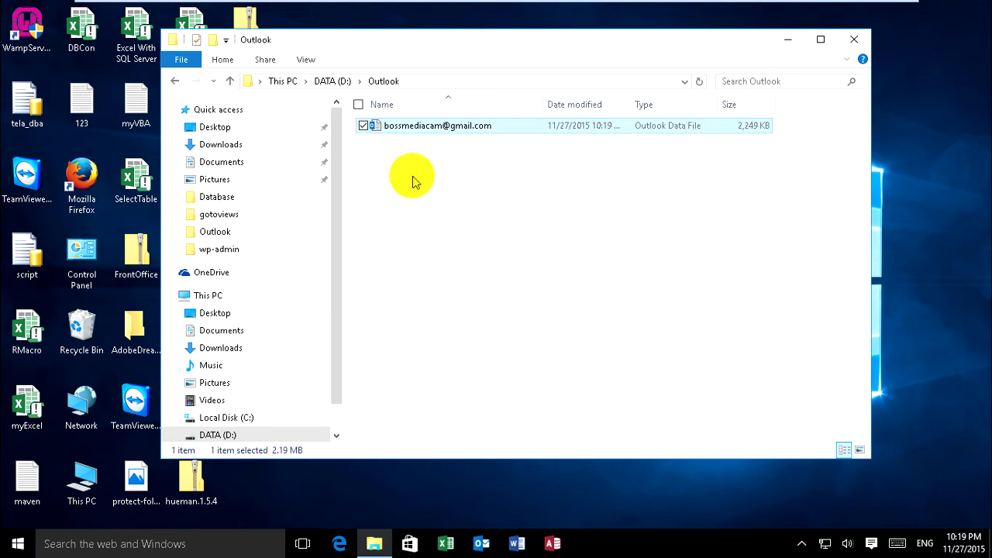
click(427, 149)
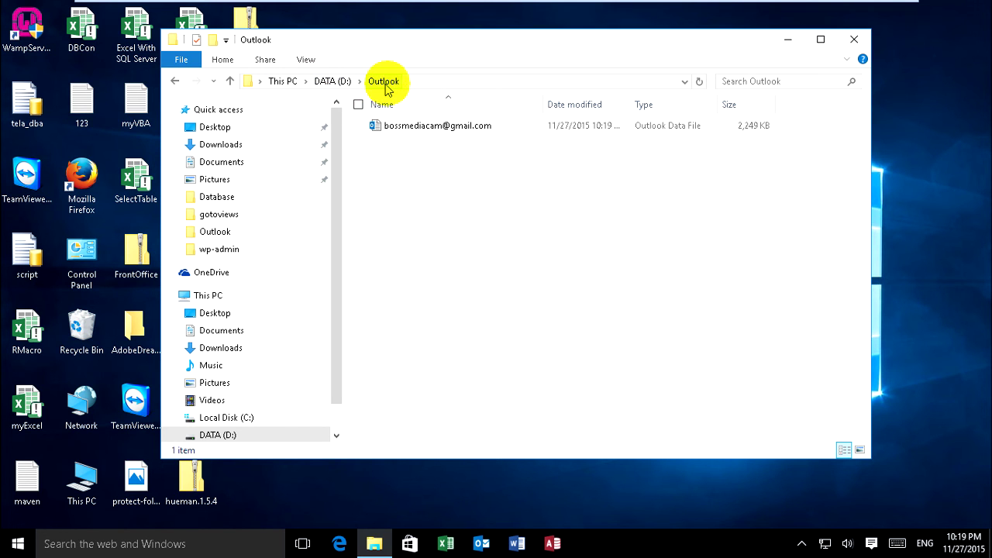
click(853, 39)
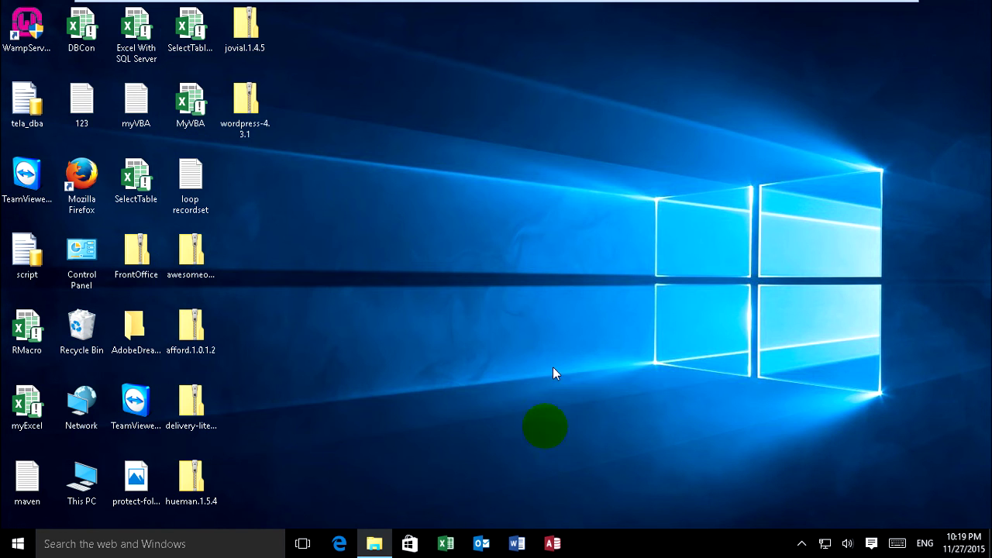
Relaunch Outlook and dismiss the warning that the data file was not found
click(482, 544)
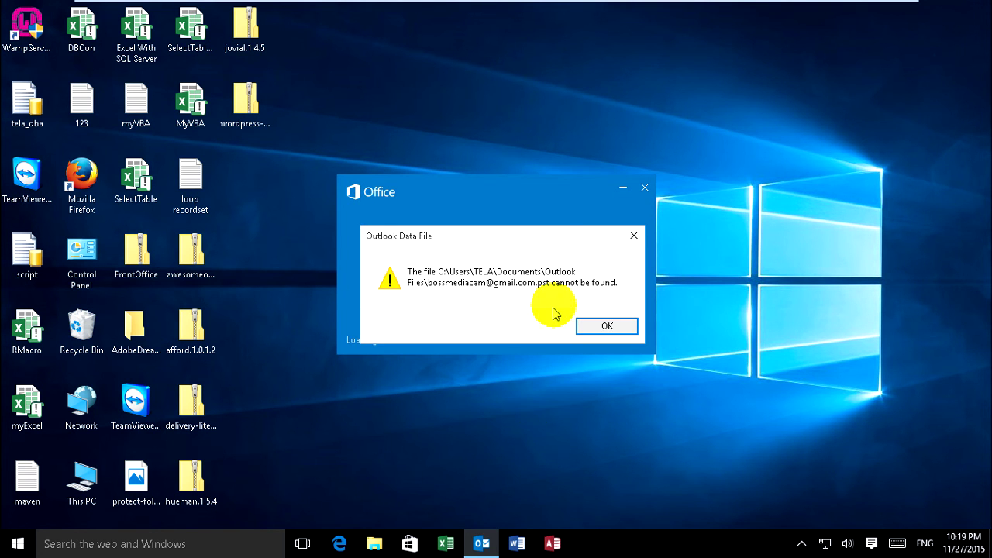
click(553, 238)
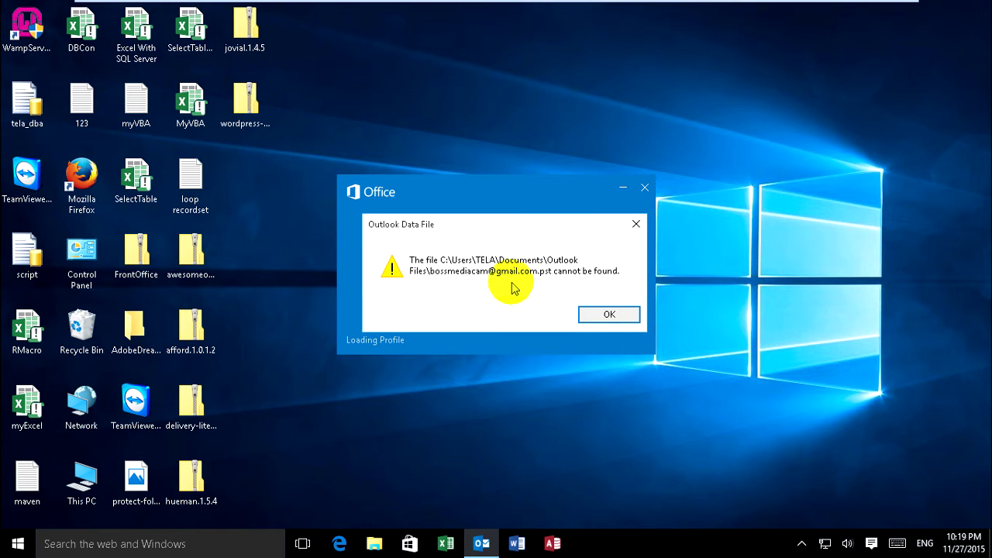
click(603, 313)
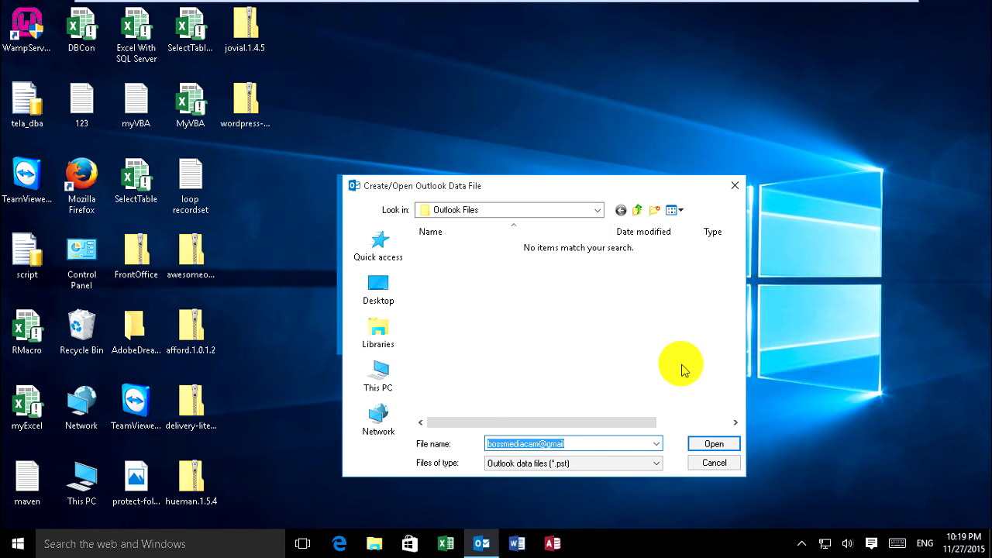
drag(587, 190, 587, 151)
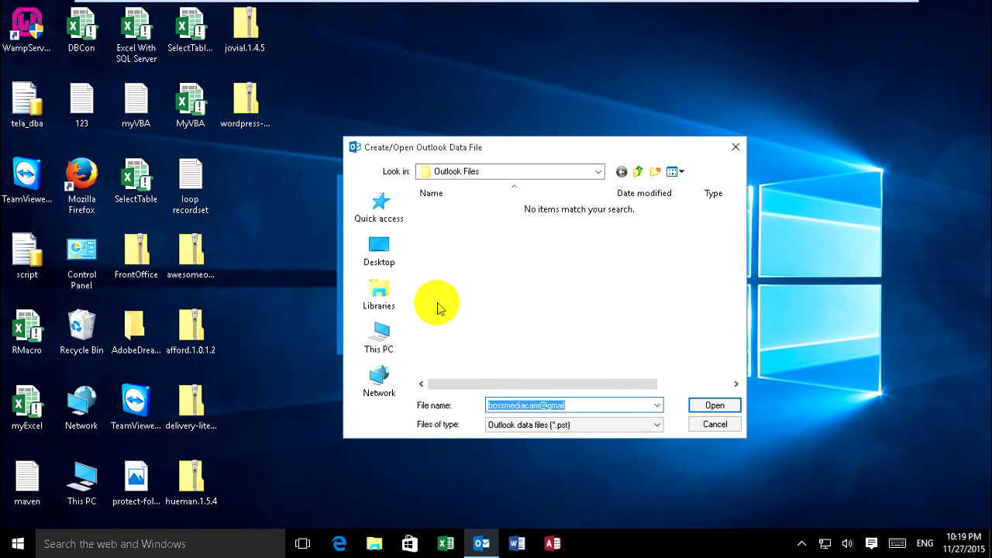
Select the moved .pst in DATA (D:) > Outlook and acknowledge the restart prompt
click(380, 332)
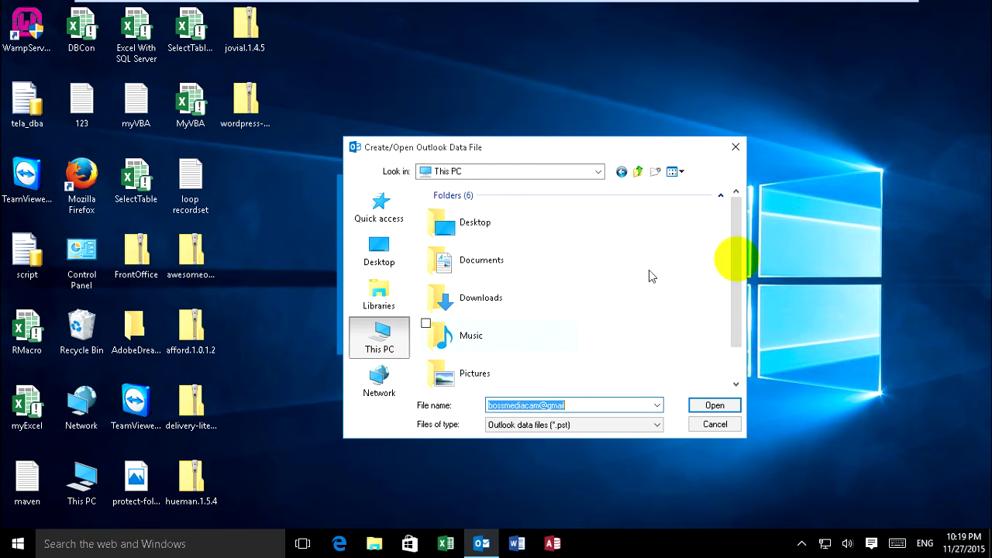
scroll(735, 267, down, 4)
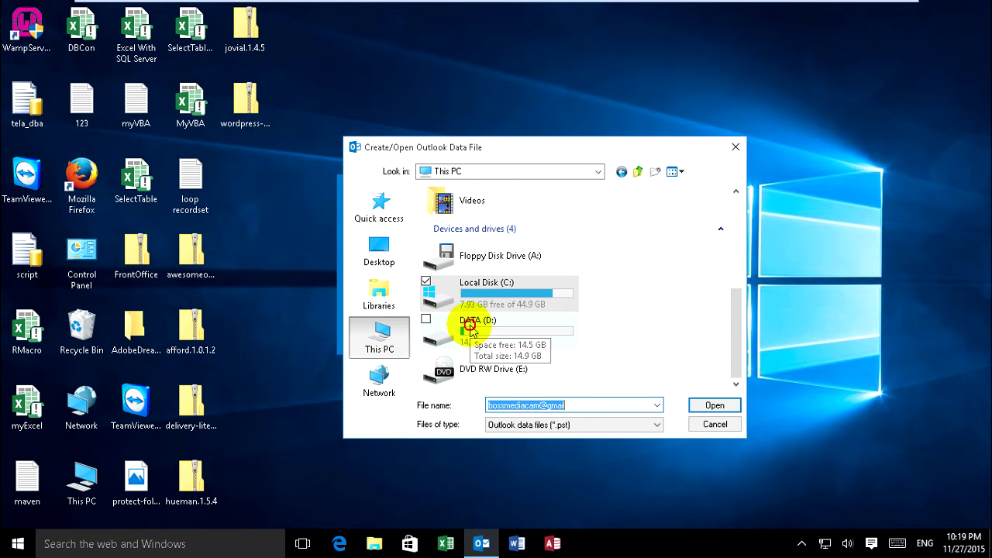
double_click(470, 330)
double_click(496, 236)
double_click(474, 210)
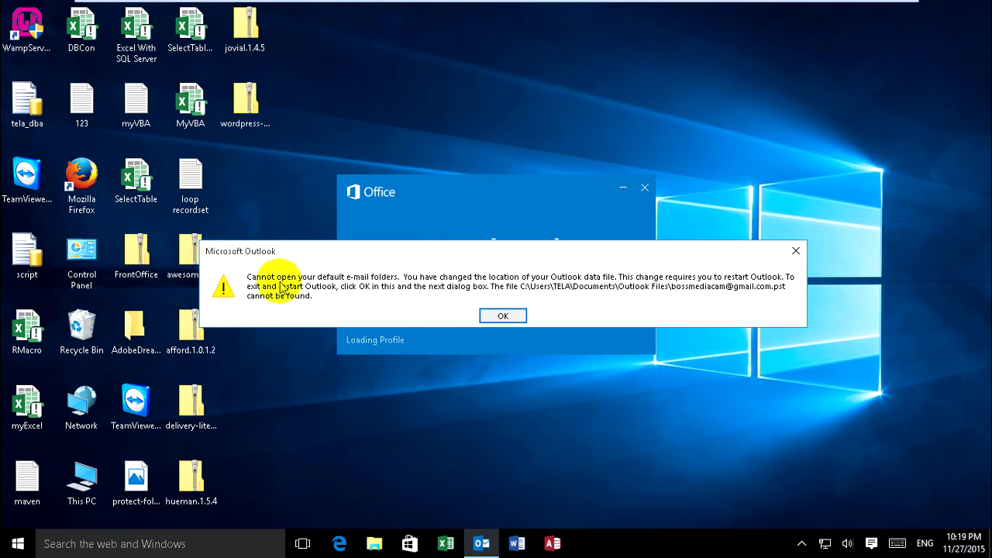
click(503, 316)
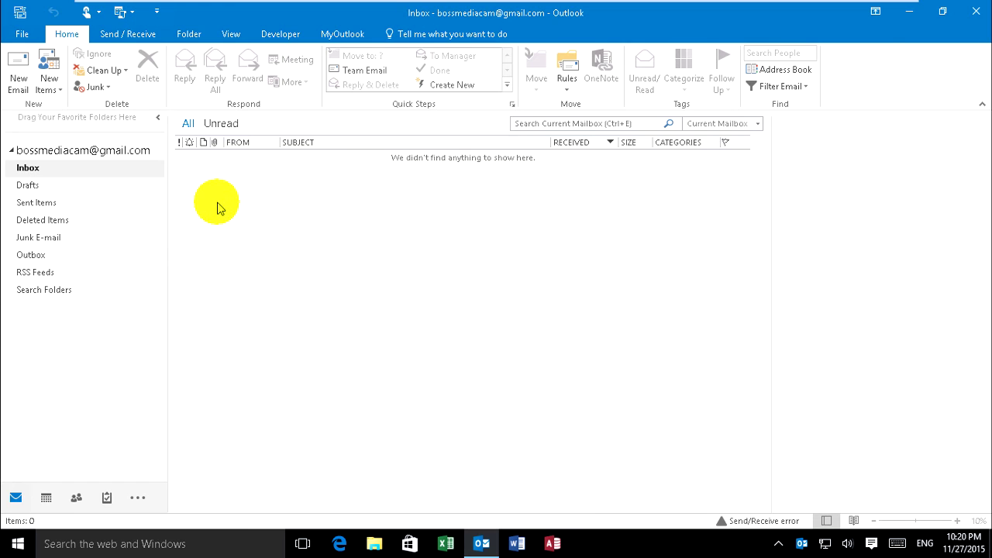
click(131, 35)
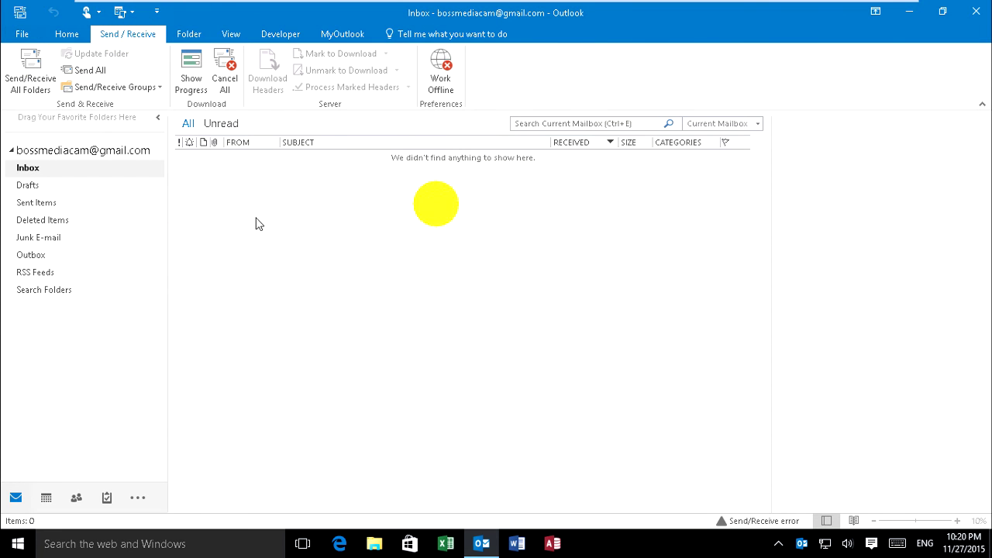
click(12, 68)
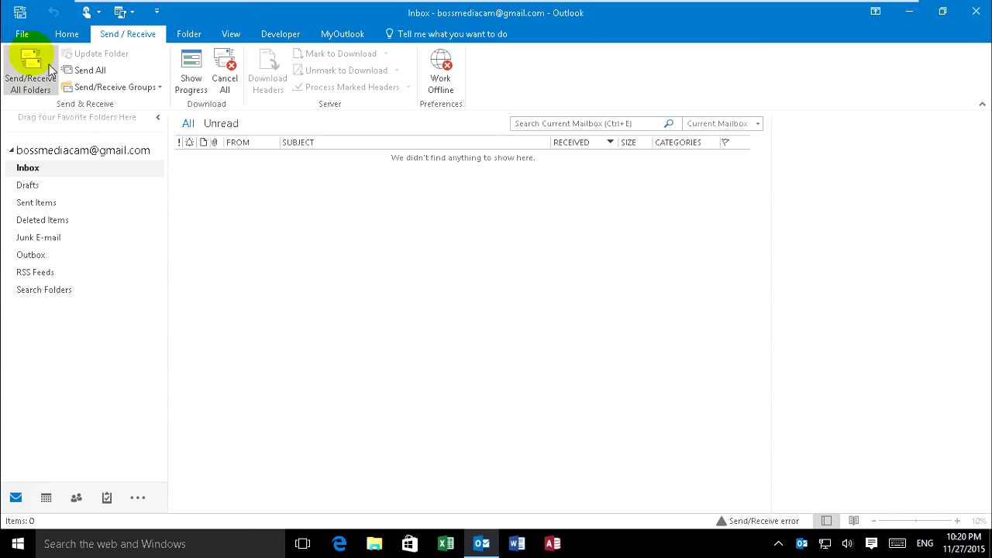
drag(483, 130, 503, 191)
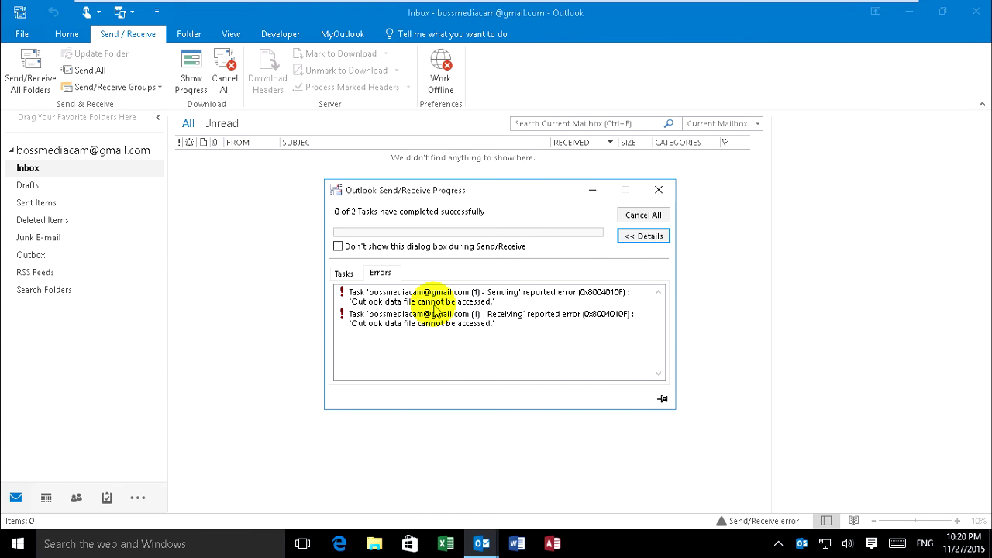
drag(500, 194, 495, 161)
click(650, 159)
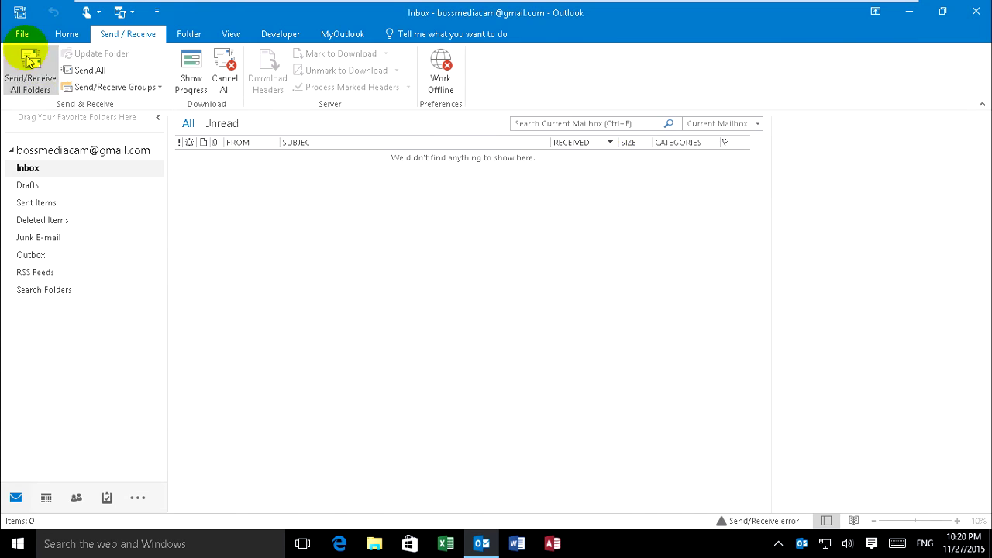
Open the Account Settings window from the File Info page
click(23, 34)
click(190, 190)
key(Escape)
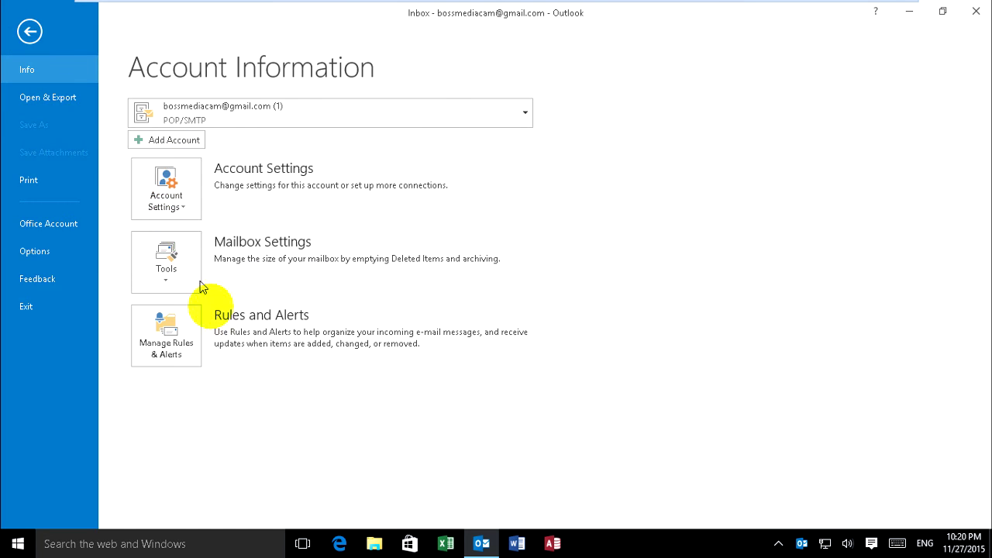
key(Escape)
drag(465, 89, 519, 141)
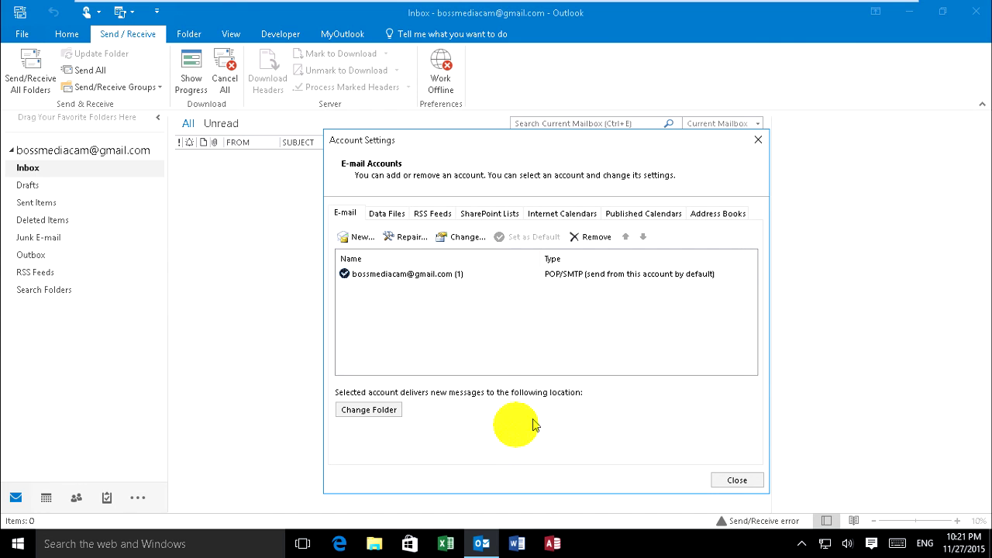
Change the new mail delivery folder to the account's Inbox
click(369, 411)
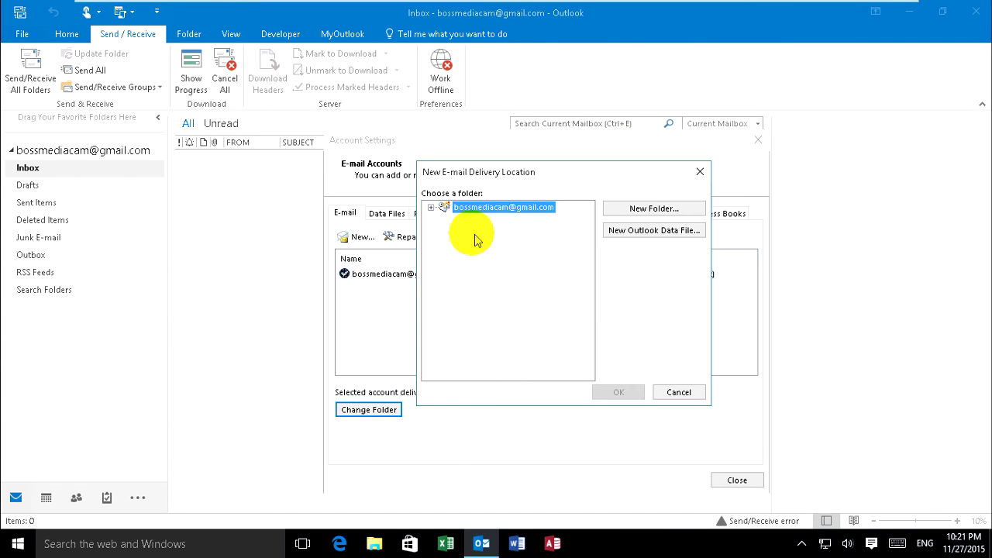
click(431, 208)
drag(532, 172, 499, 203)
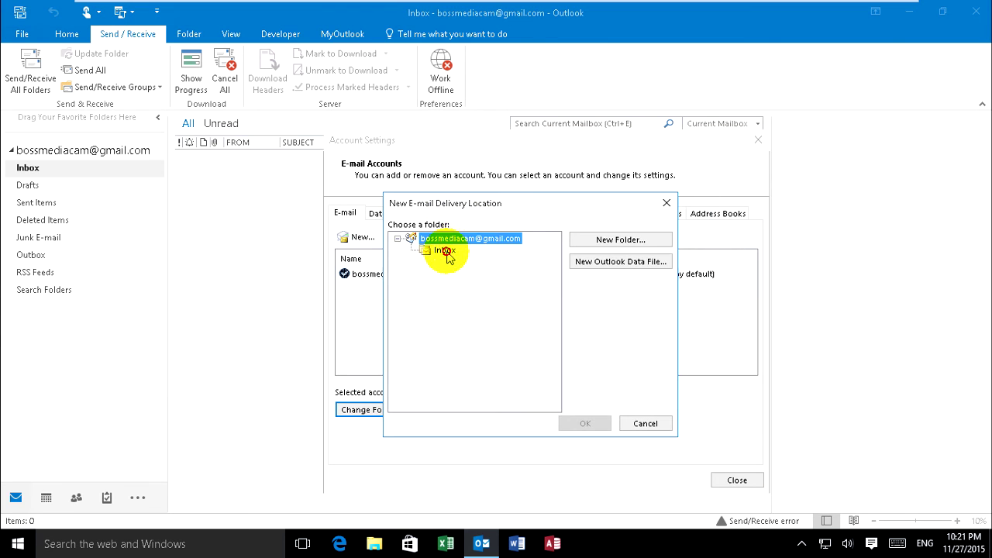
click(445, 249)
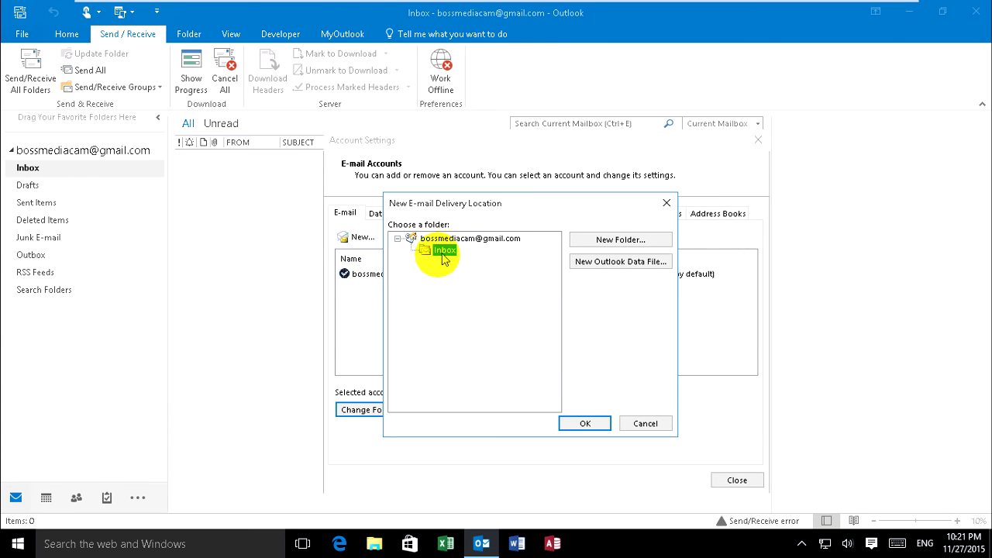
click(585, 424)
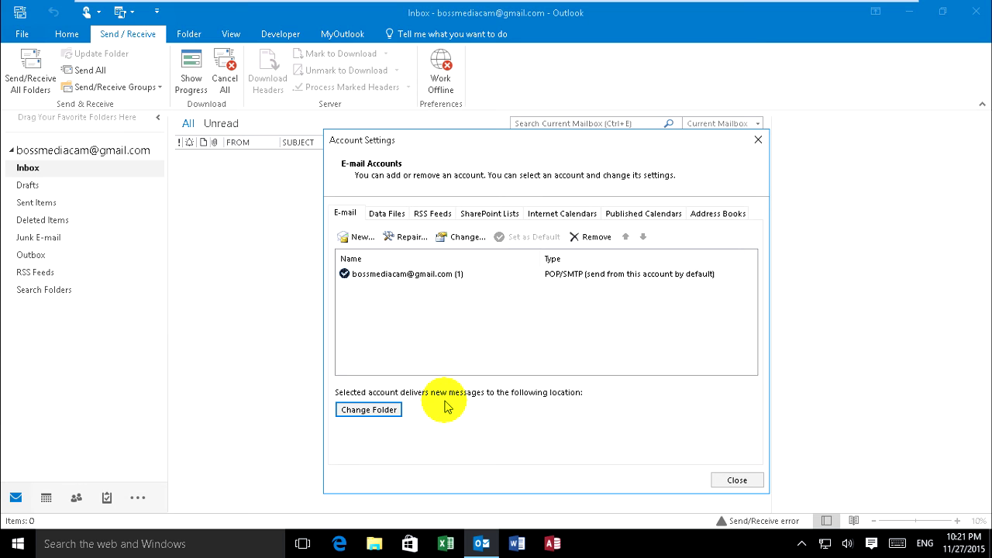
Create a new Outlook data file in D:\Outlook and accept its Inbox for delivery
click(368, 410)
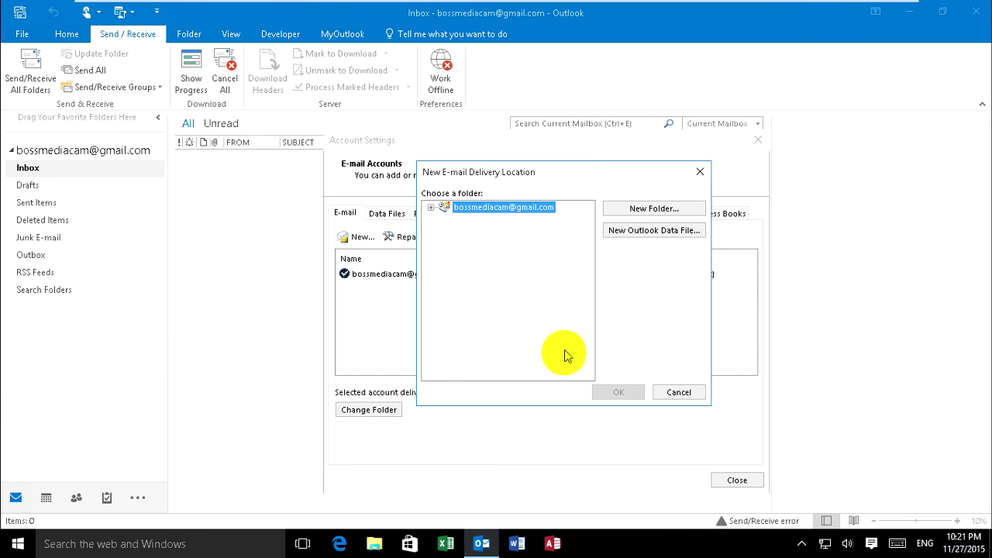
click(626, 231)
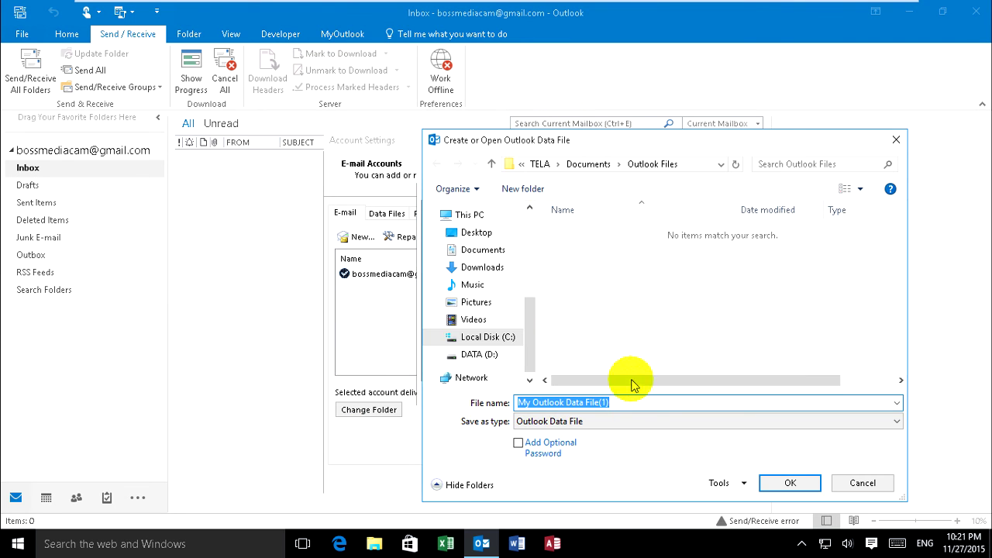
click(484, 353)
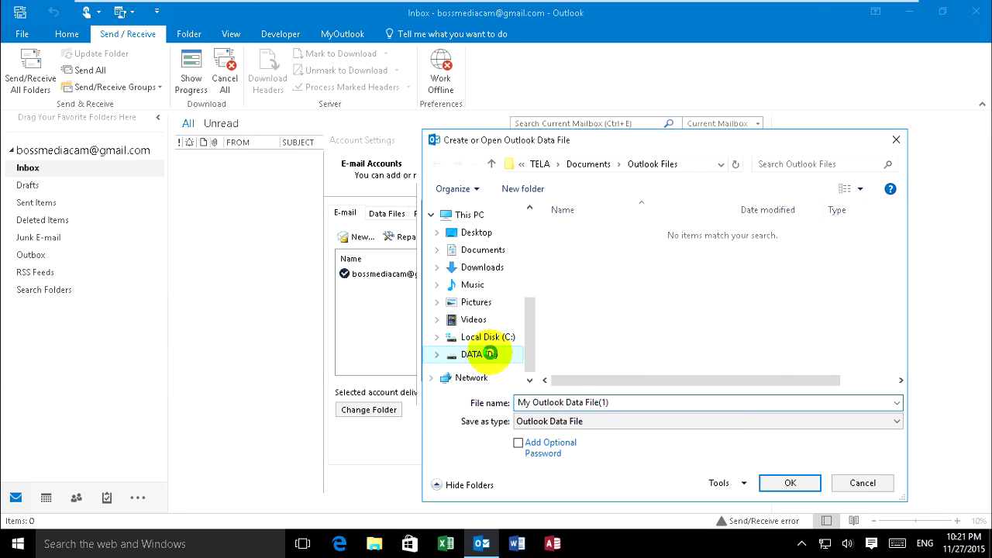
double_click(582, 262)
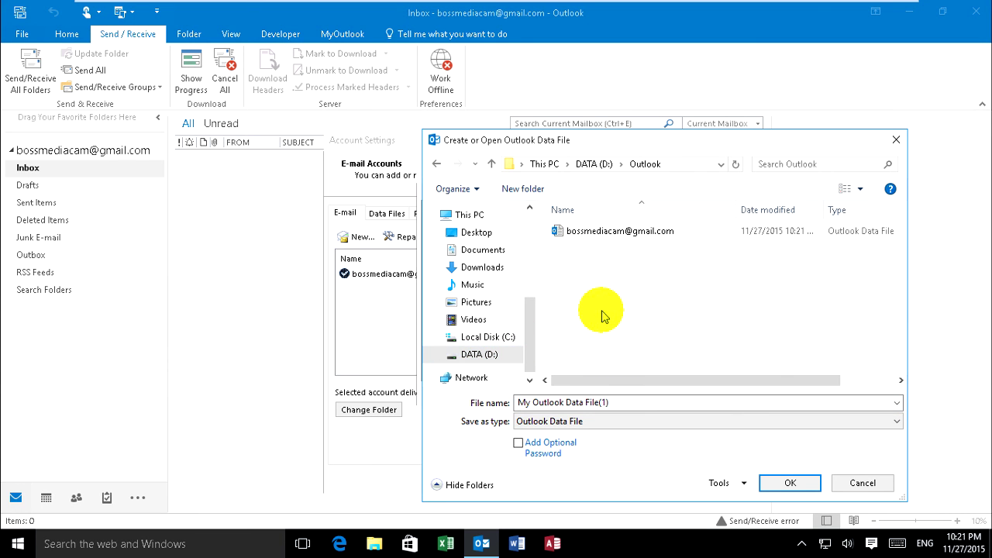
click(790, 482)
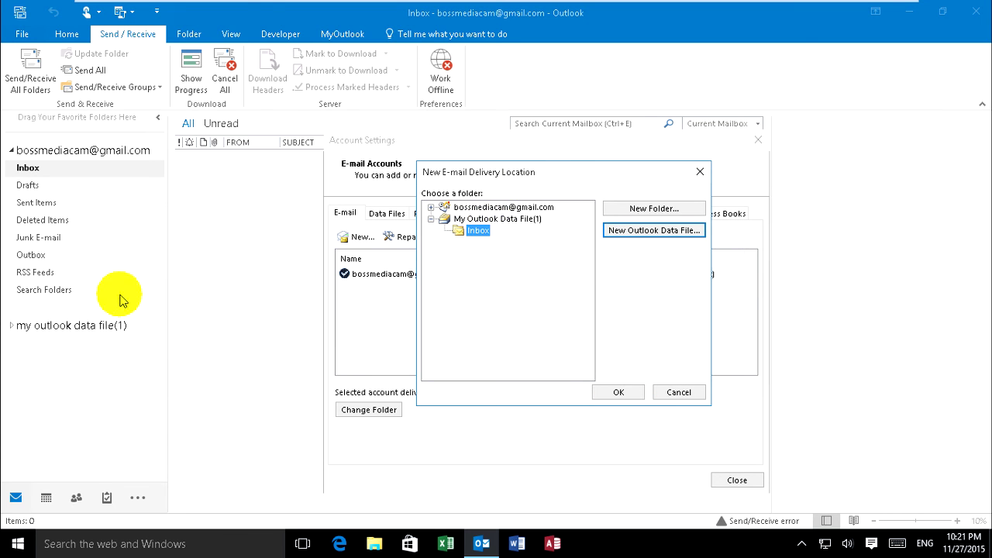
click(618, 392)
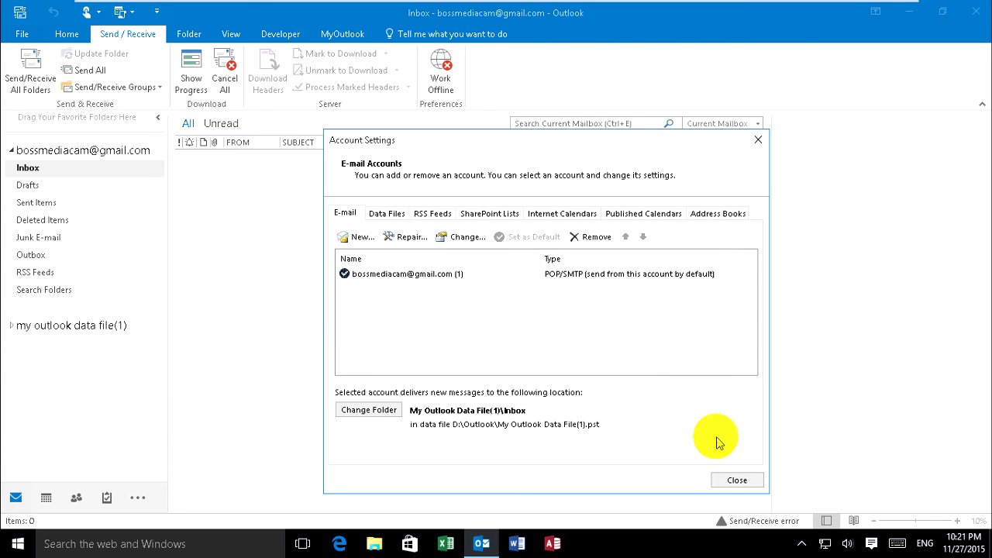
Repoint delivery to the account's own Inbox and close Account Settings
drag(412, 424, 624, 437)
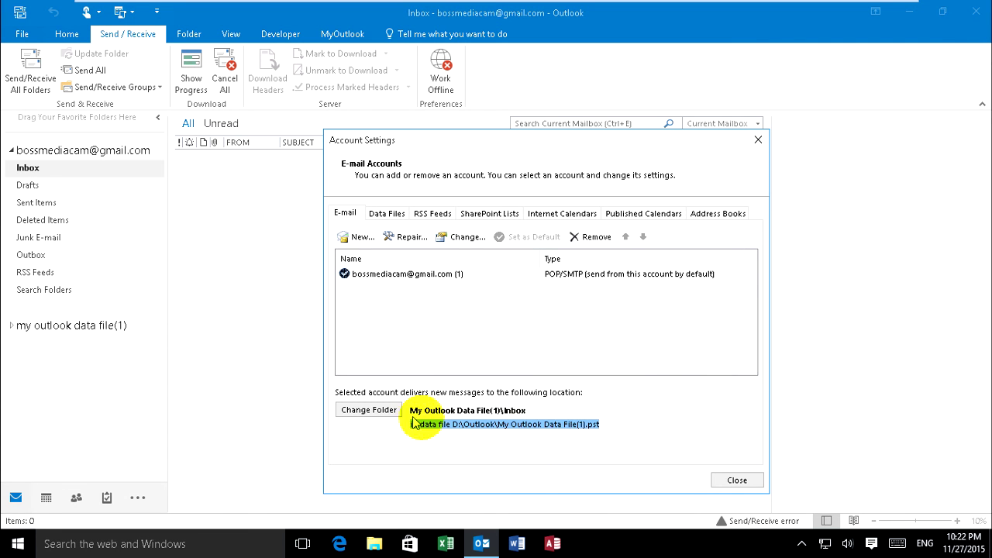
click(362, 410)
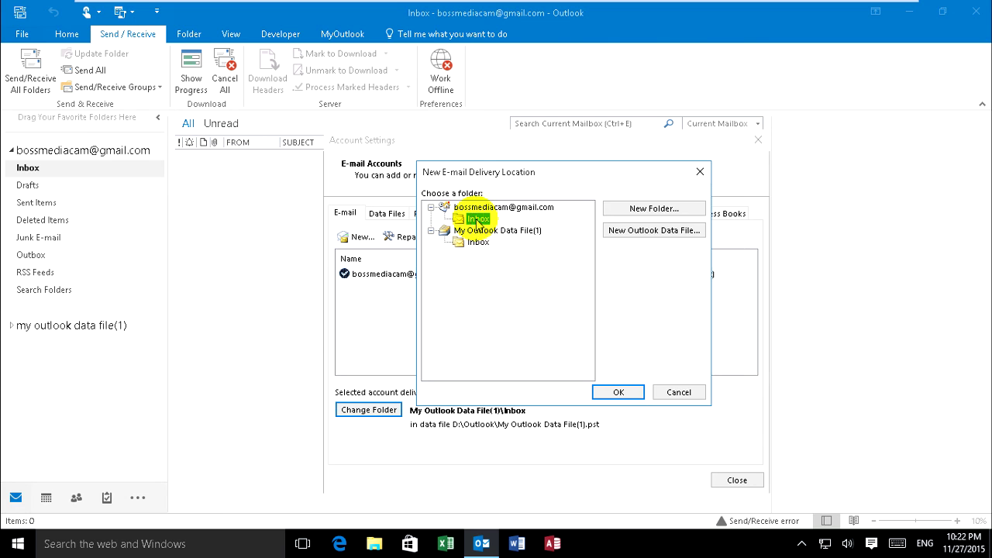
click(616, 393)
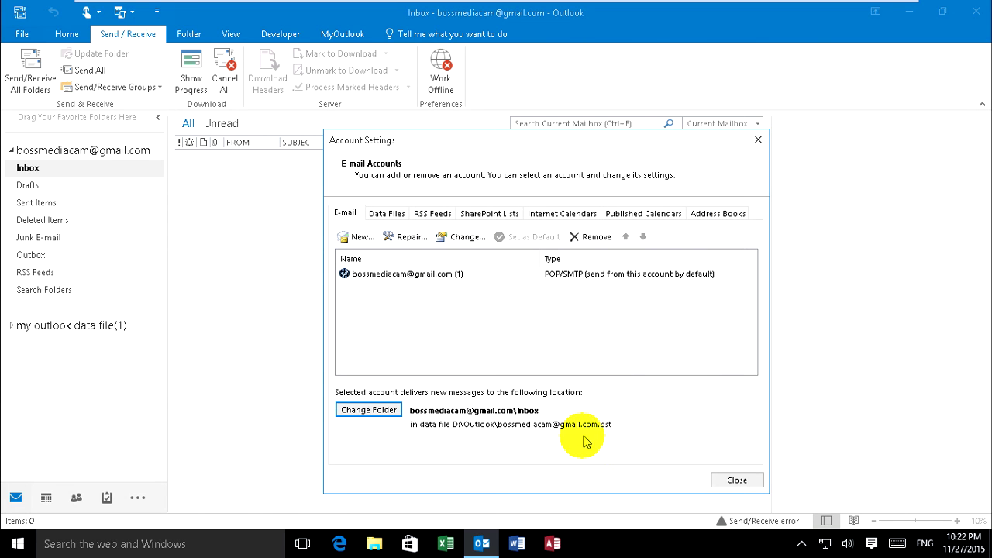
click(734, 481)
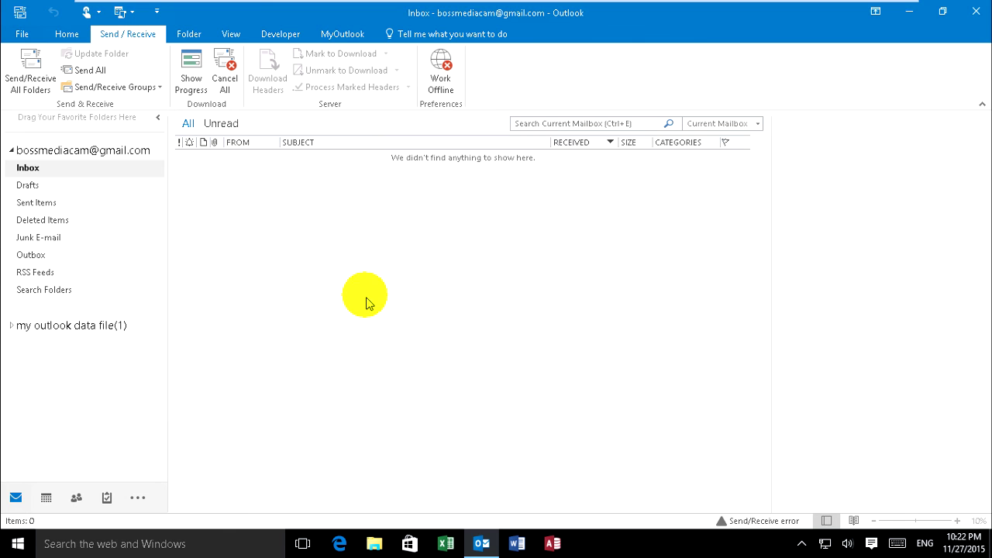
Close 'my outlook data file(1)' from the folder pane
click(58, 328)
right_click(58, 325)
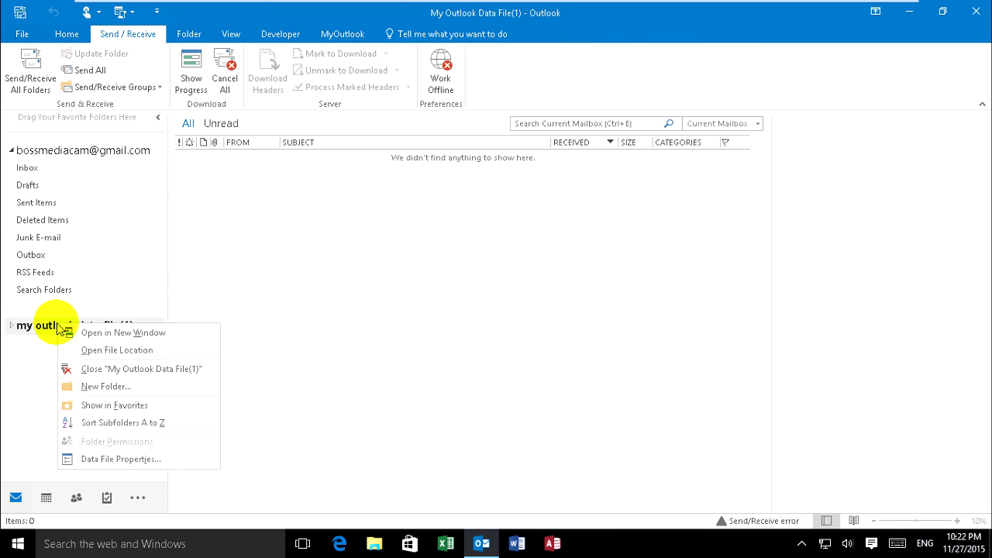
click(108, 370)
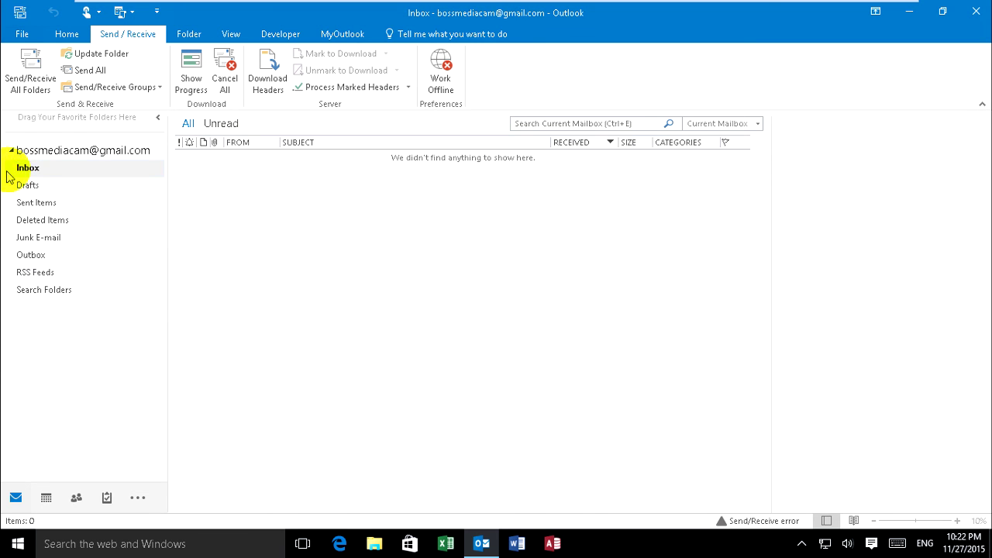
Run Send/Receive All Folders, restart Outlook, and run Send/Receive All Folders again
click(29, 62)
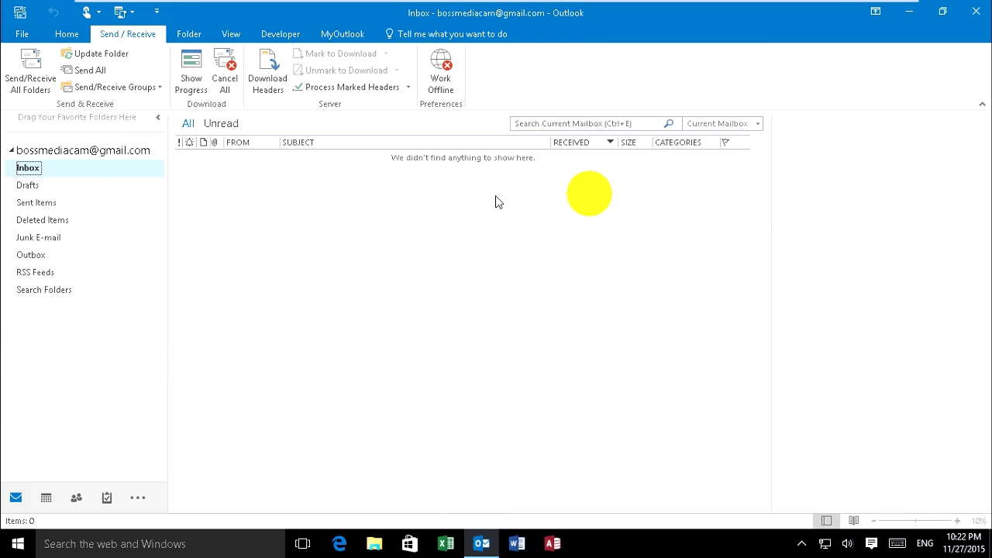
click(975, 18)
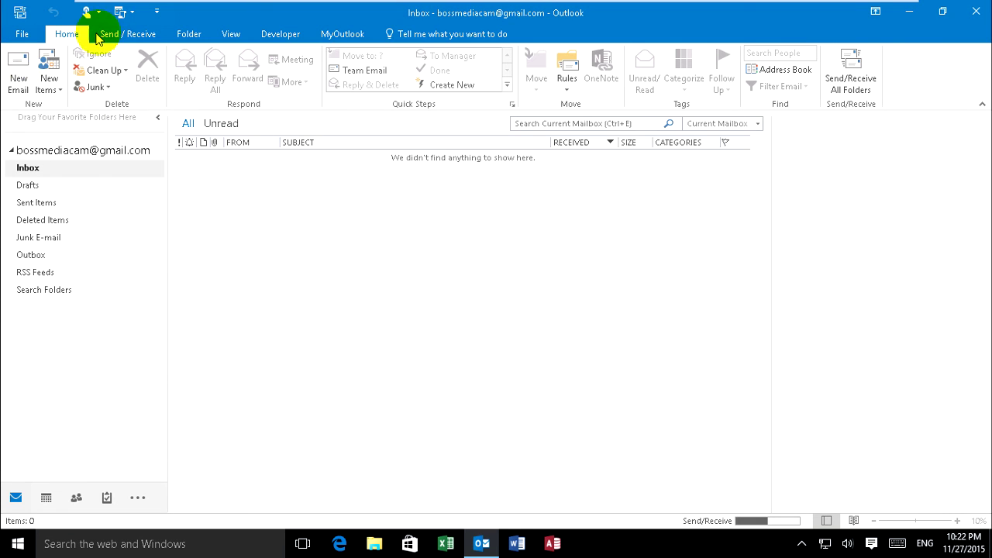
click(116, 34)
click(31, 69)
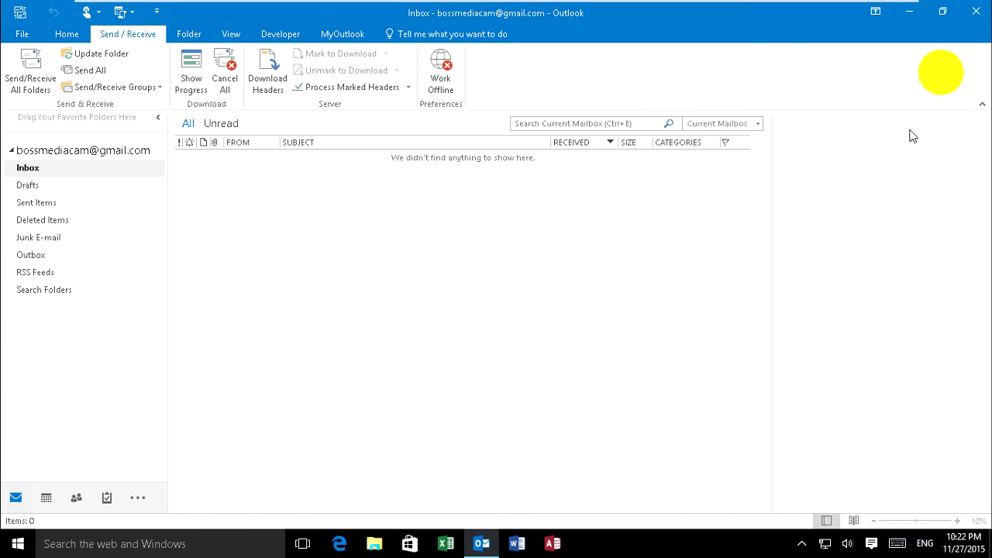
Browse File Explorer to the Outlook folder on DATA (D:)
click(375, 543)
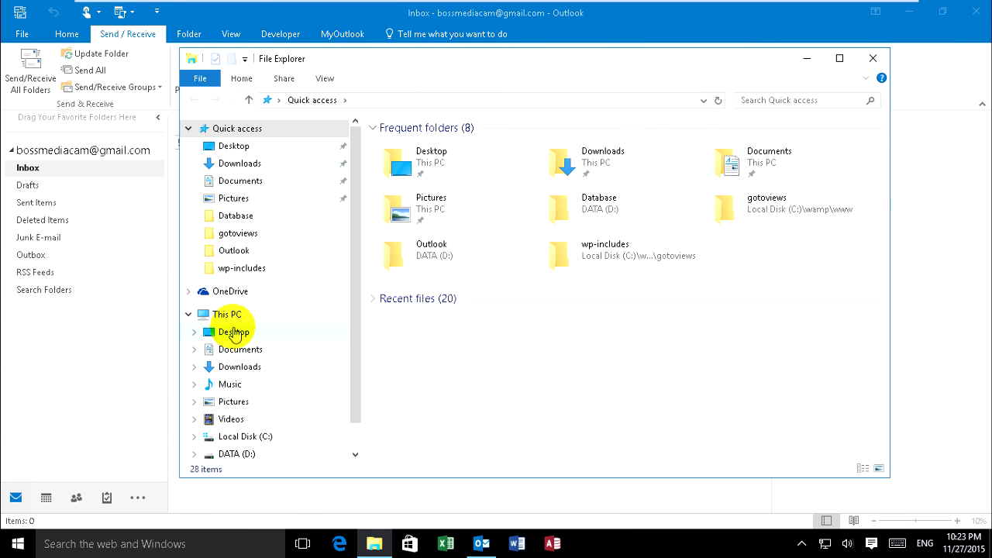
click(225, 314)
double_click(495, 335)
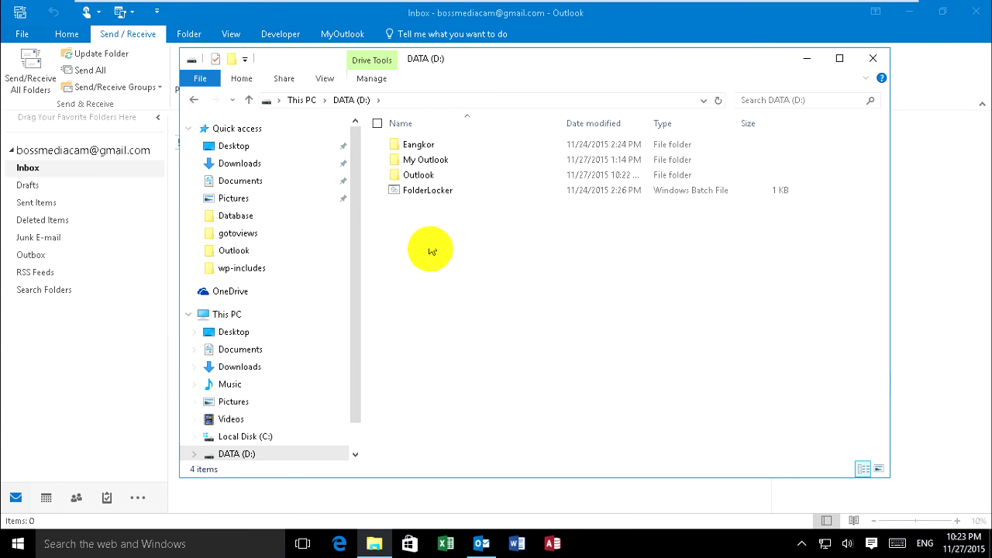
double_click(434, 175)
Delete My Outlook Data File(1), keeping the account's data file, and close Outlook
click(439, 163)
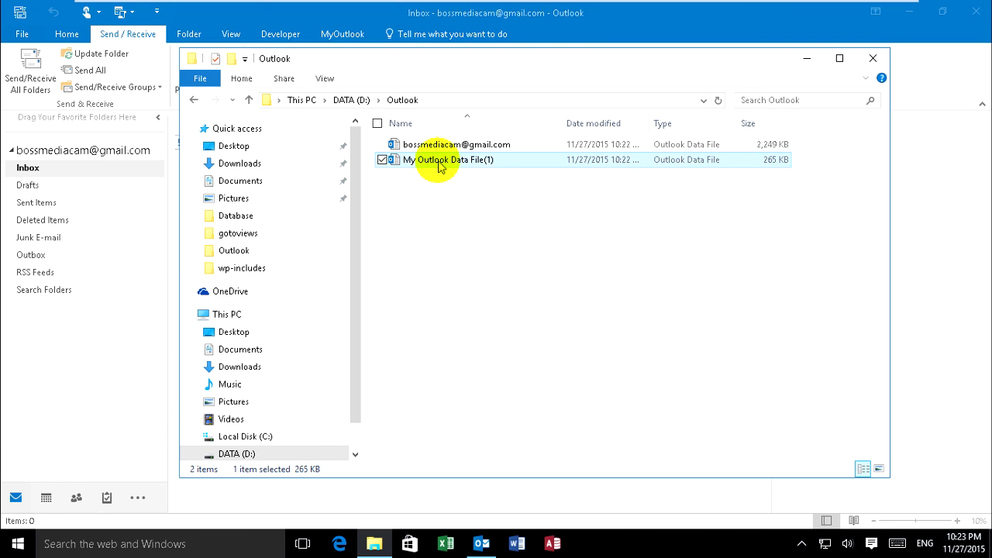
key(Delete)
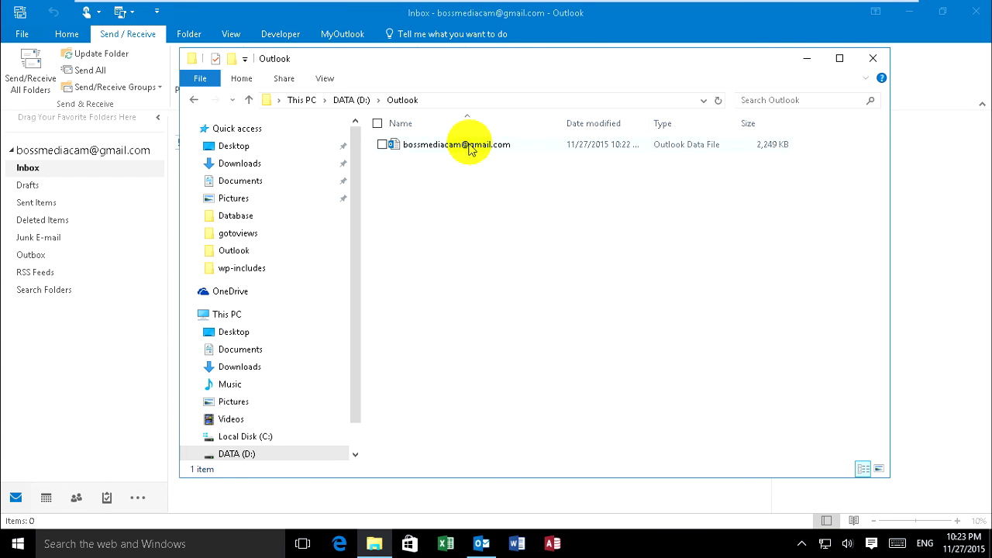
click(462, 147)
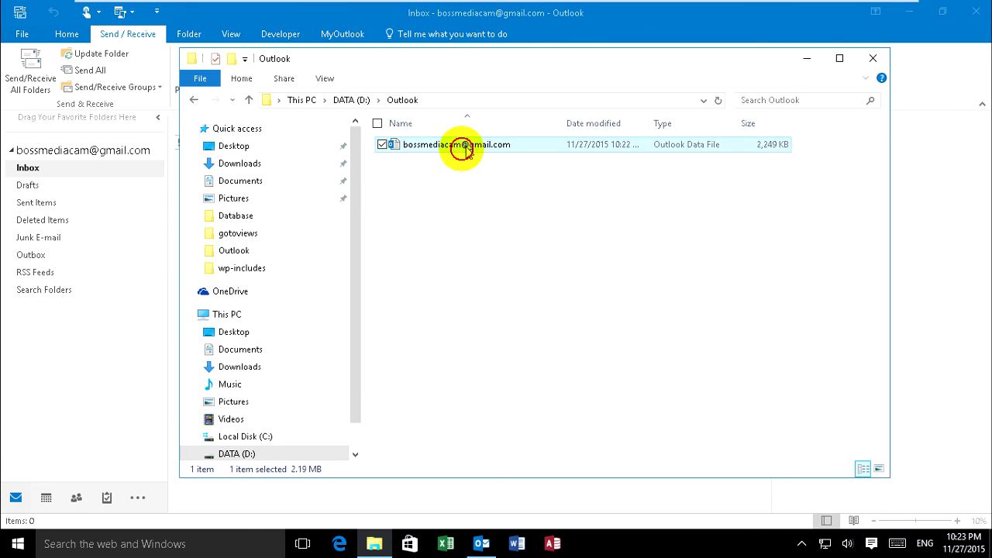
click(949, 200)
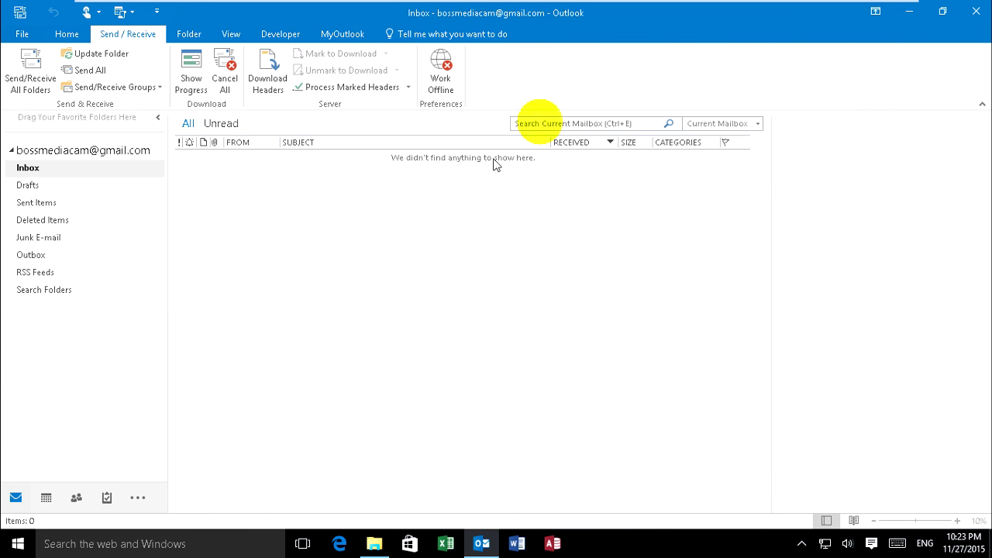
click(970, 11)
Relaunch Outlook and run Send/Receive All Folders from the Send / Receive tab
click(478, 542)
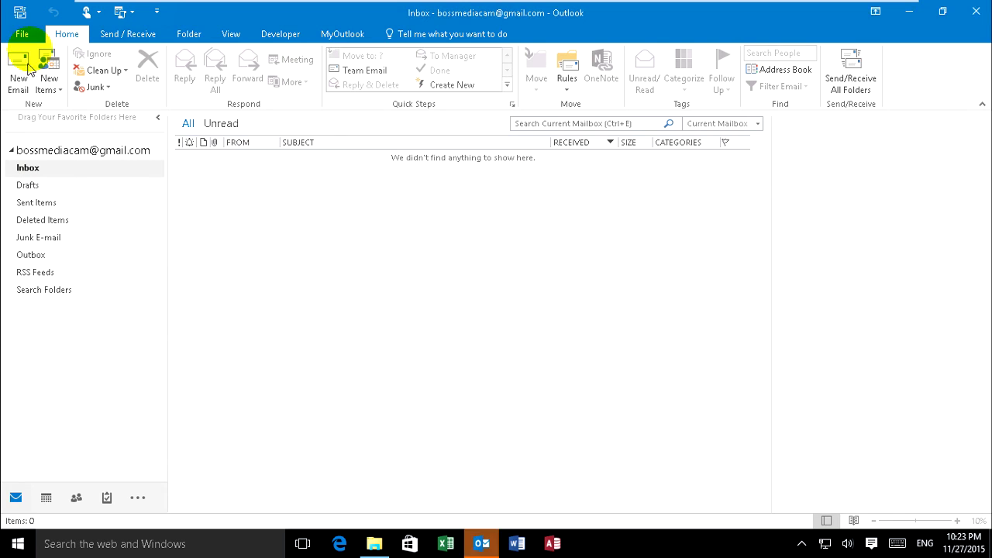
click(112, 35)
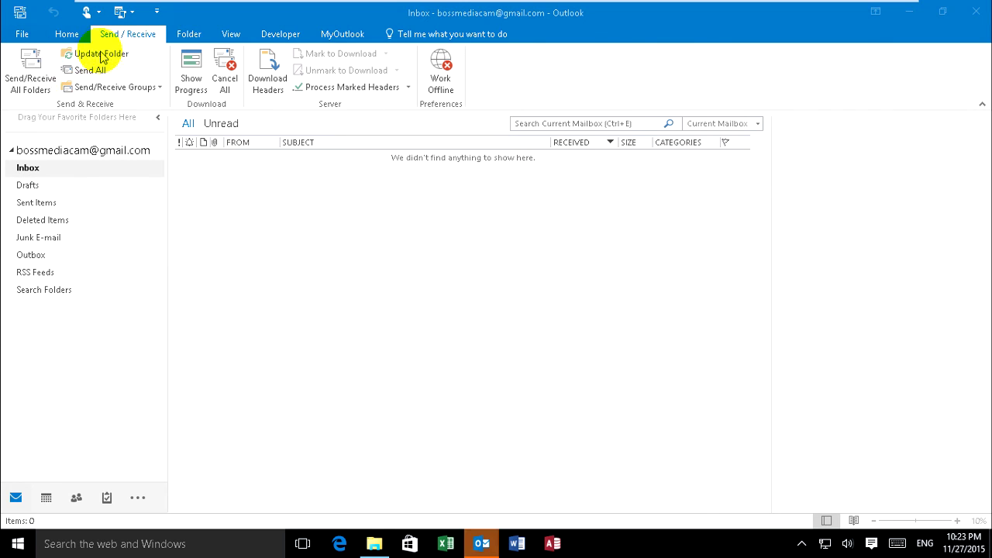
click(18, 62)
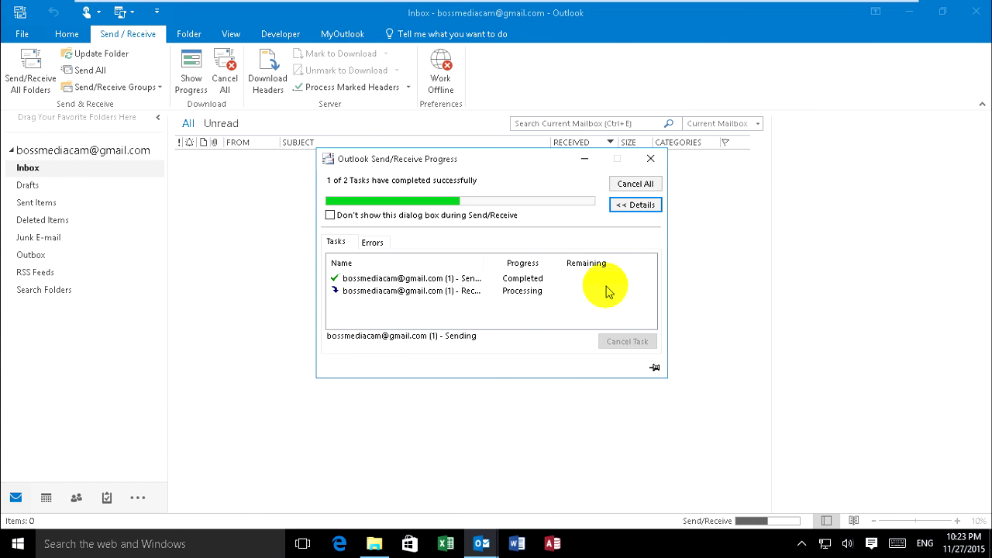